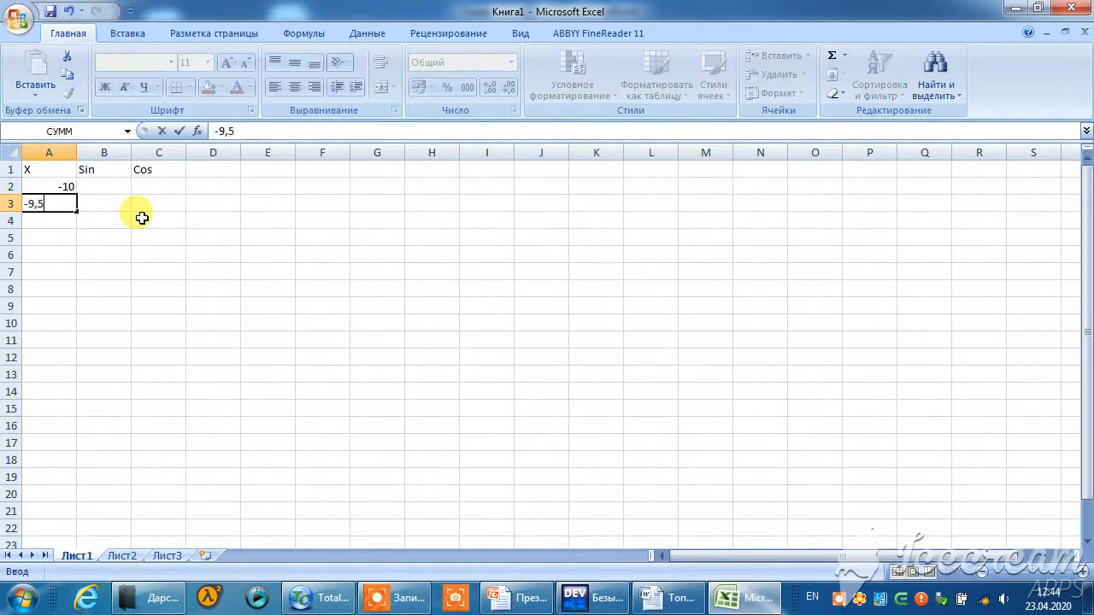
Enter -9,5 in cell A3 as the second X value and select the starting X values
type("9,5")
key("Return")
left_click_drag(56, 185, 52, 228)
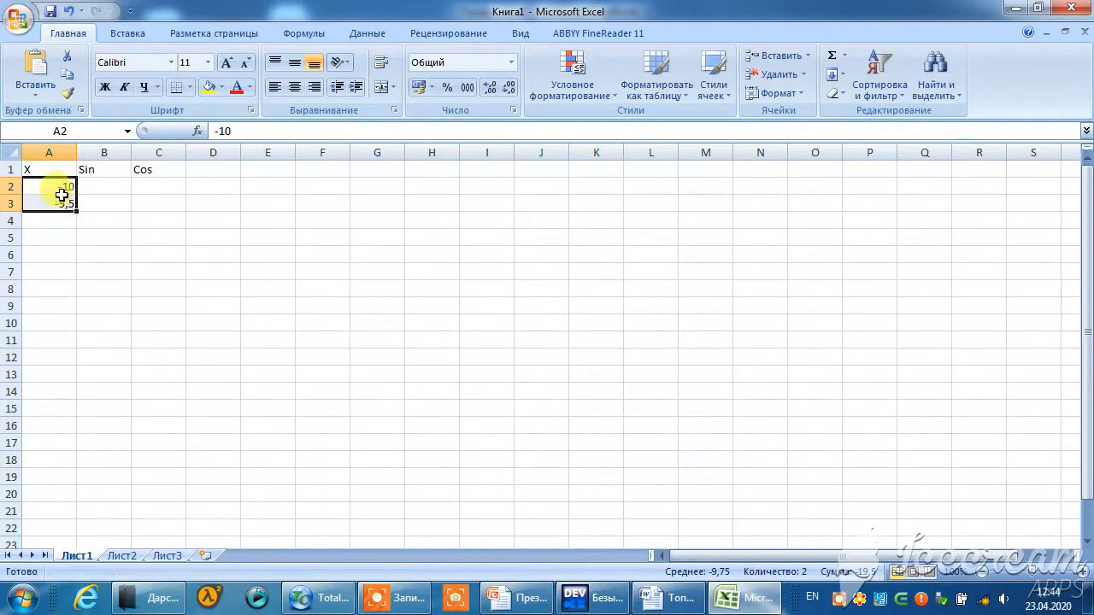
Set cell A3 to -9 and extend the X series from A2:A3 down to 10 in cell A22
left_click(62, 201)
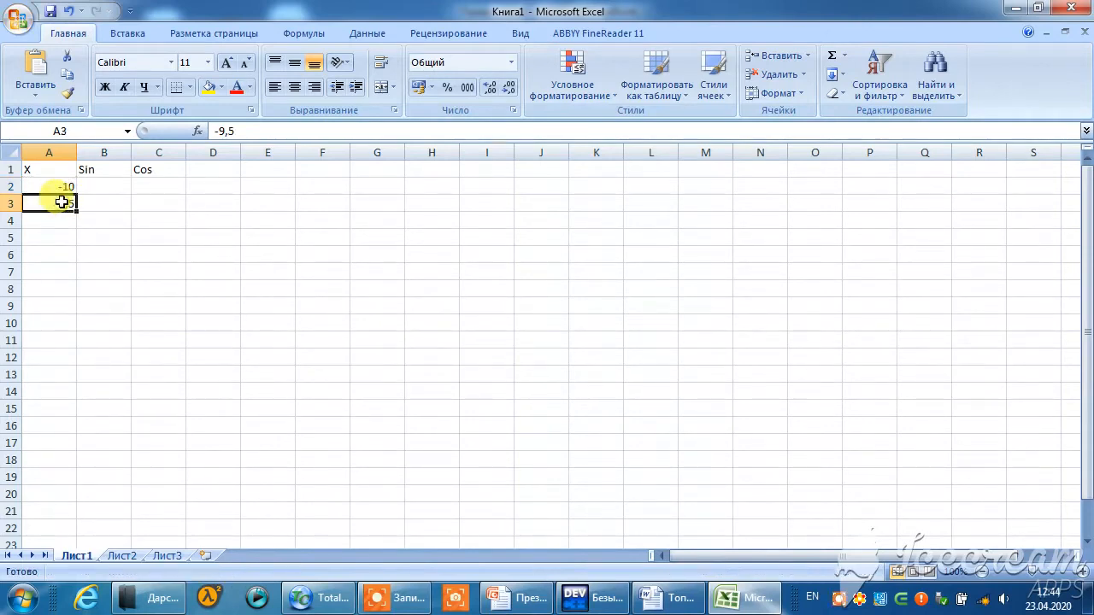
type("-9")
key("Return")
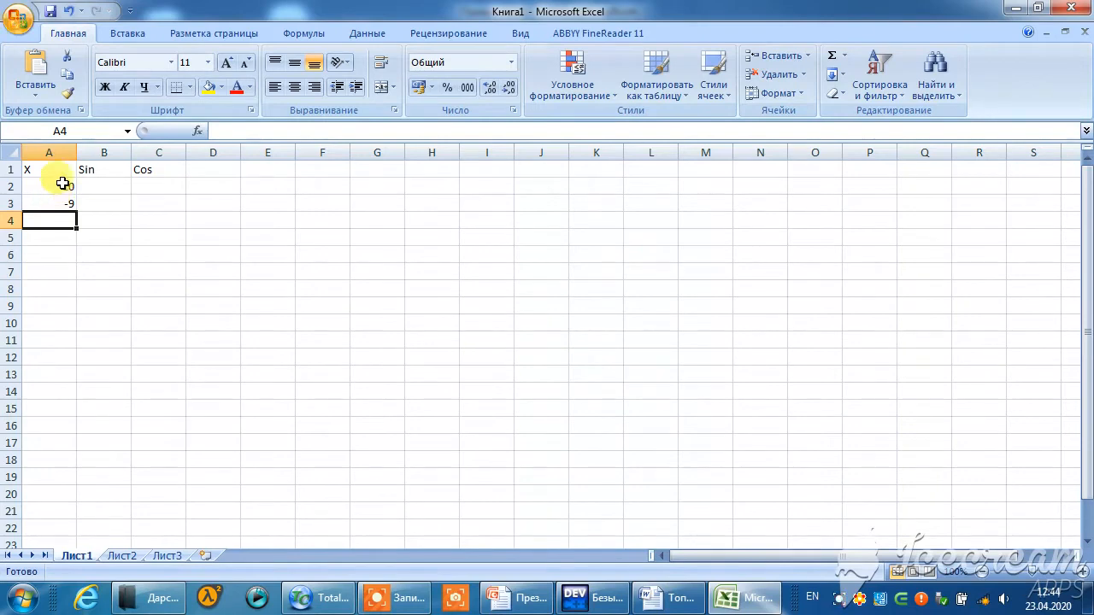
left_click_drag(63, 184, 72, 530)
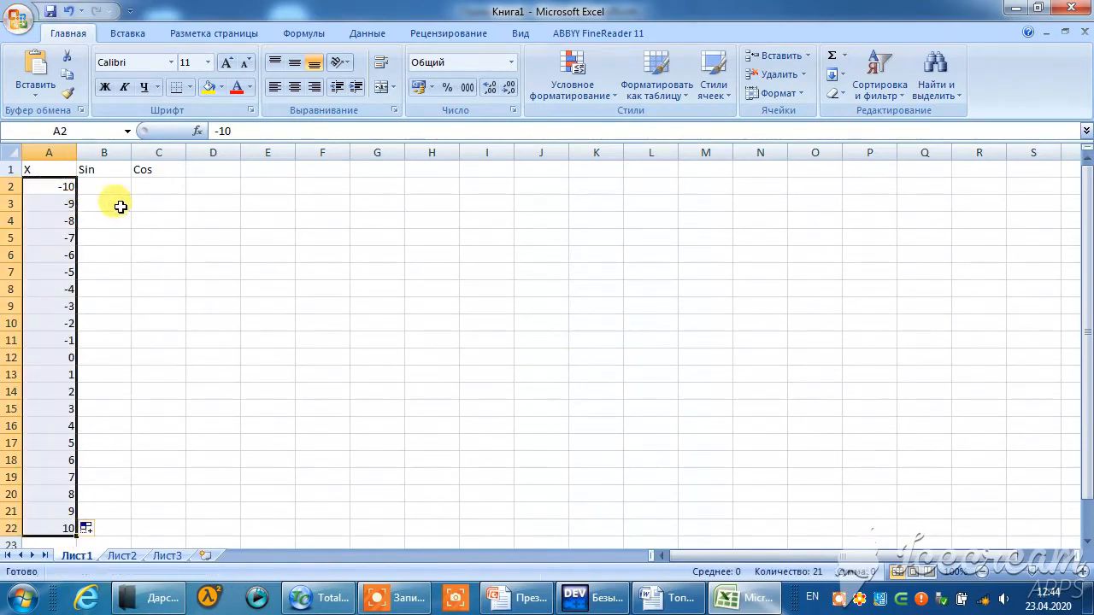
Enter the formula =SIN(A2) in cell B2 under the Sin heading
left_click(103, 185)
type("=")
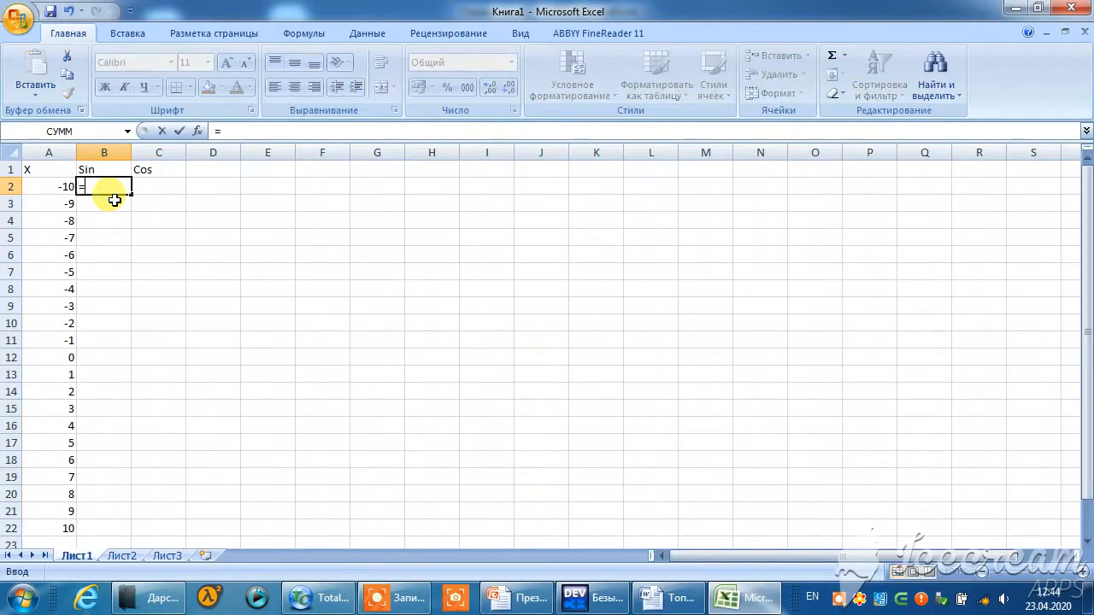
type("sin")
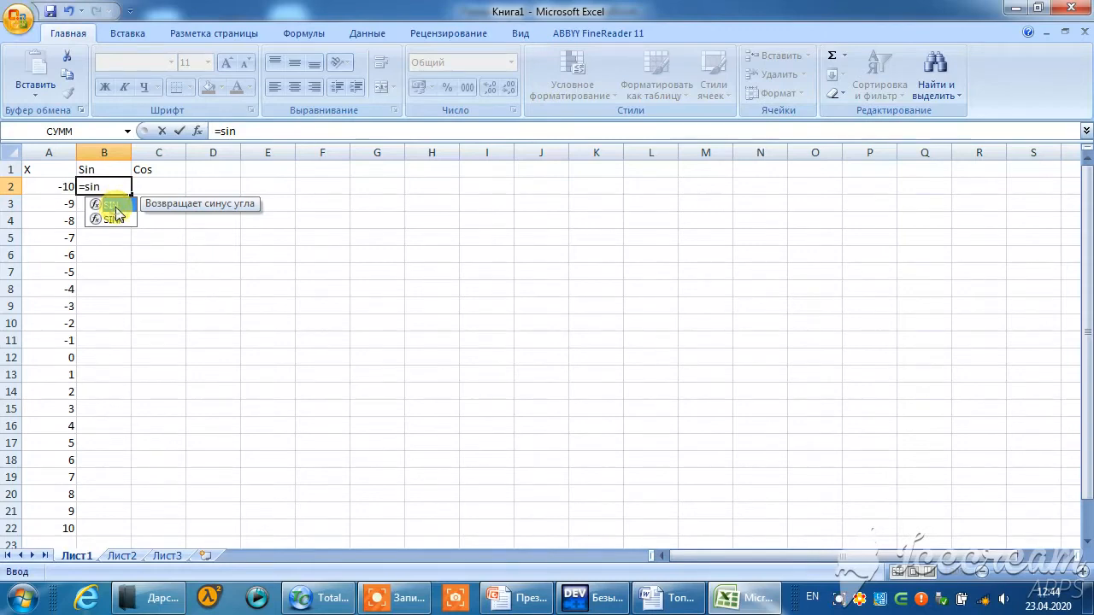
double_click(116, 209)
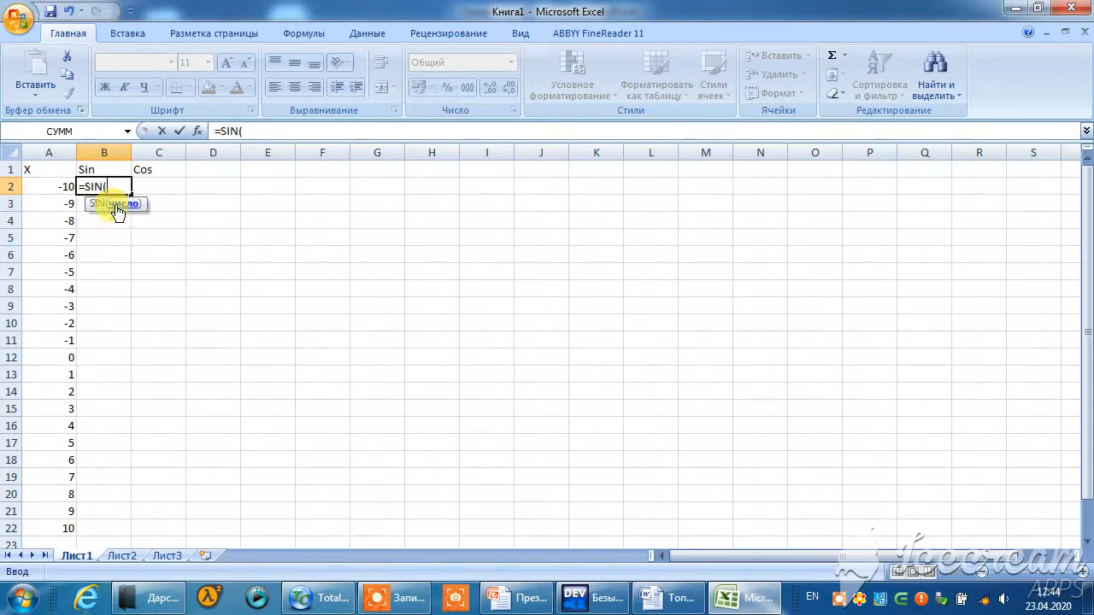
left_click(61, 186)
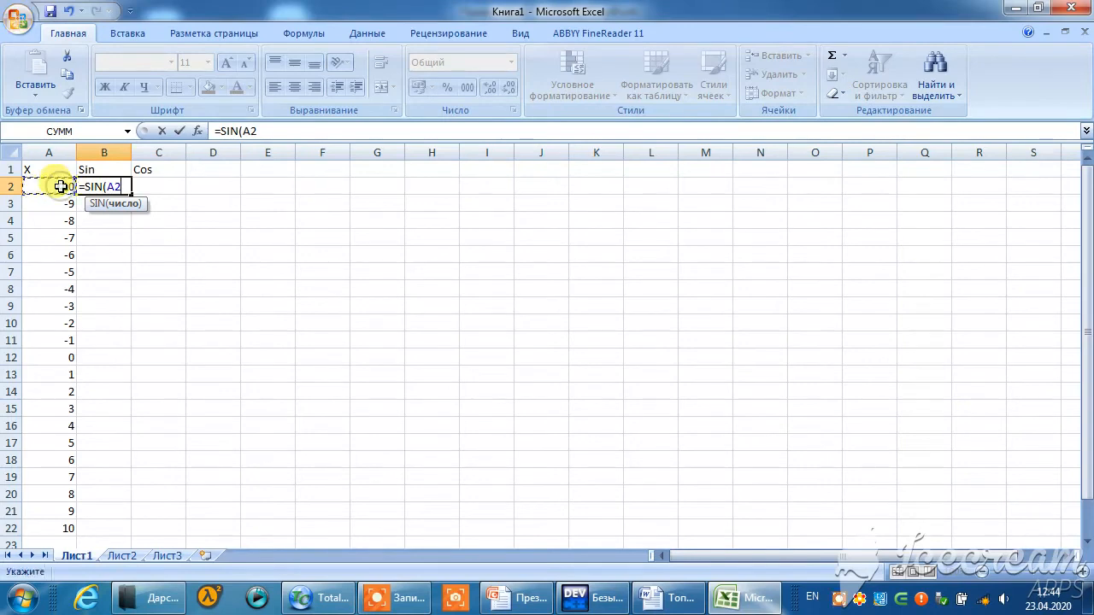
type(")")
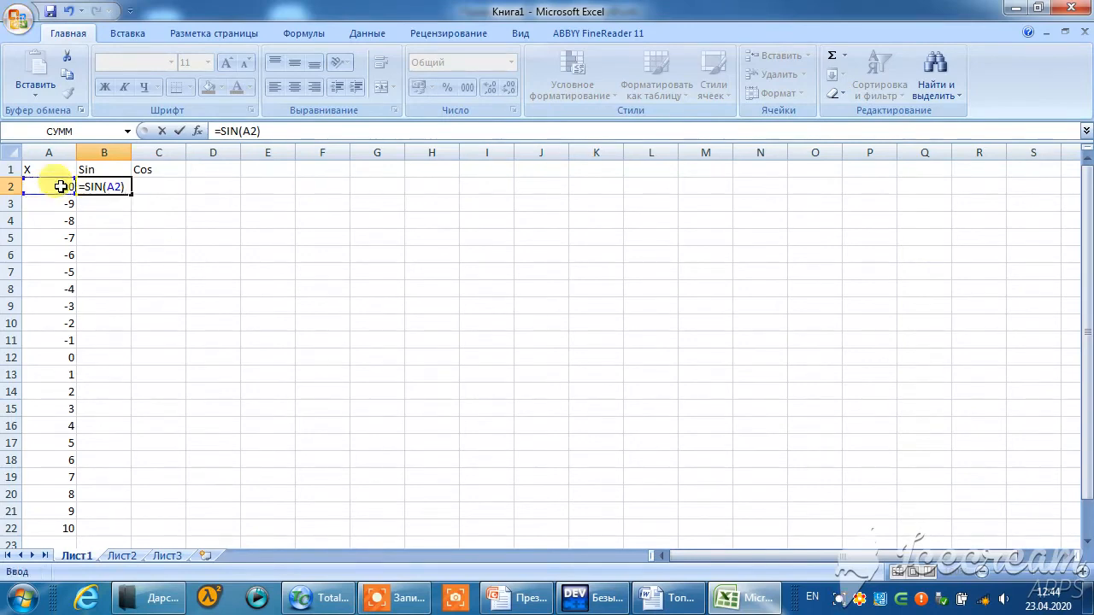
key("Return")
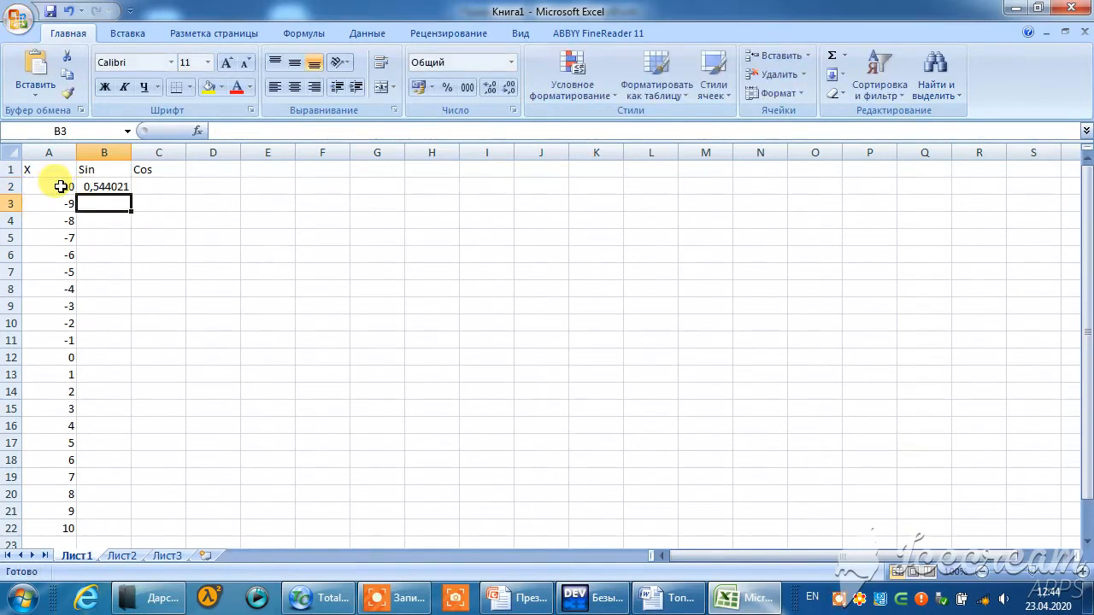
Enter the formula =COS(A2) in cell C2 under the Cos heading
left_click(141, 187)
type("=")
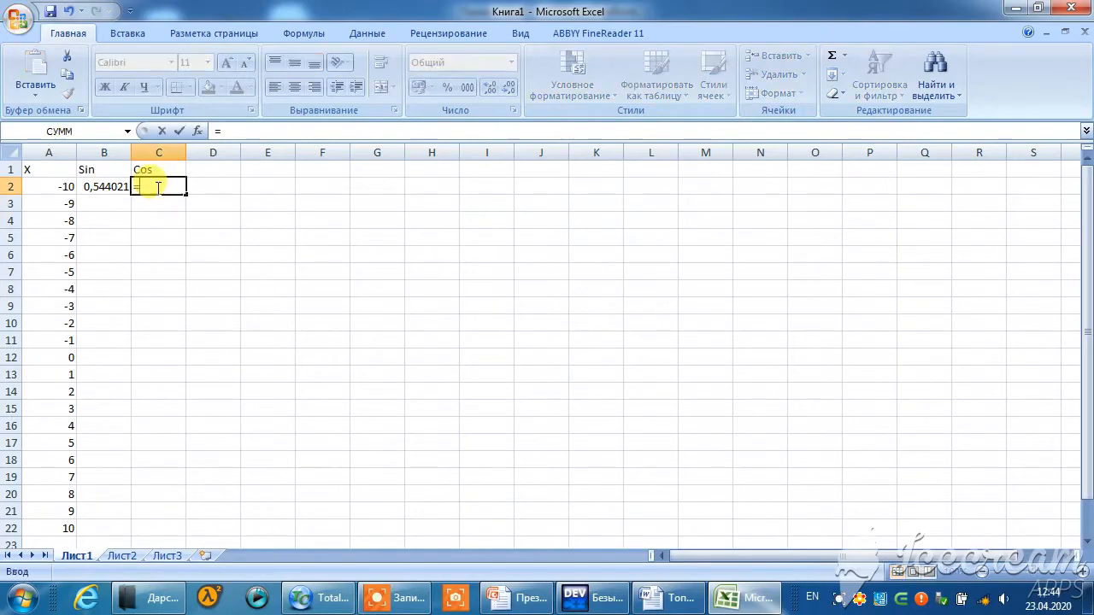
type("c")
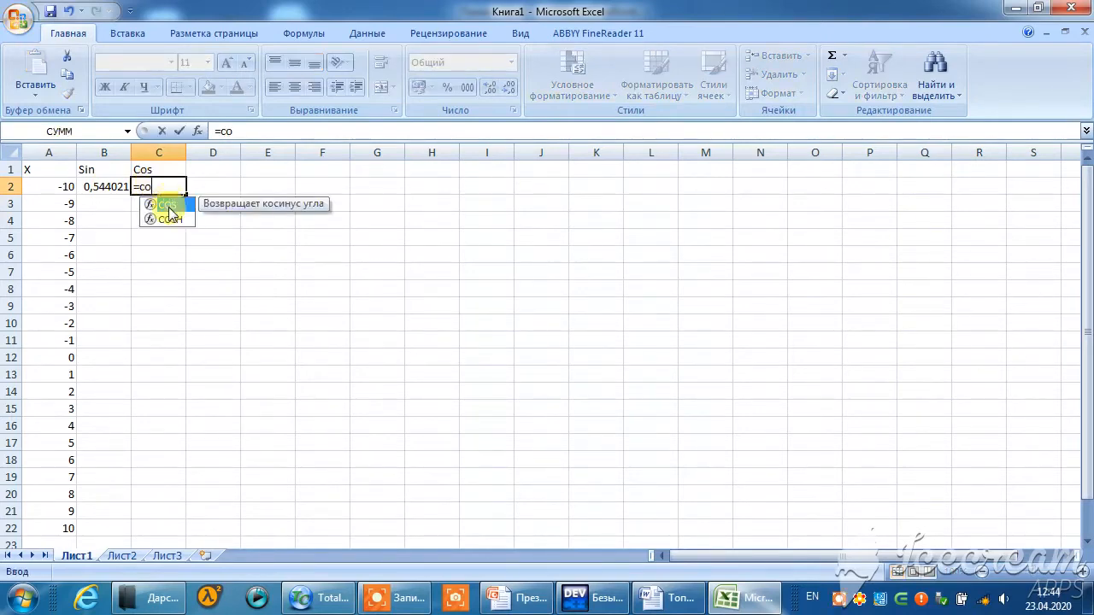
type("o")
double_click(171, 208)
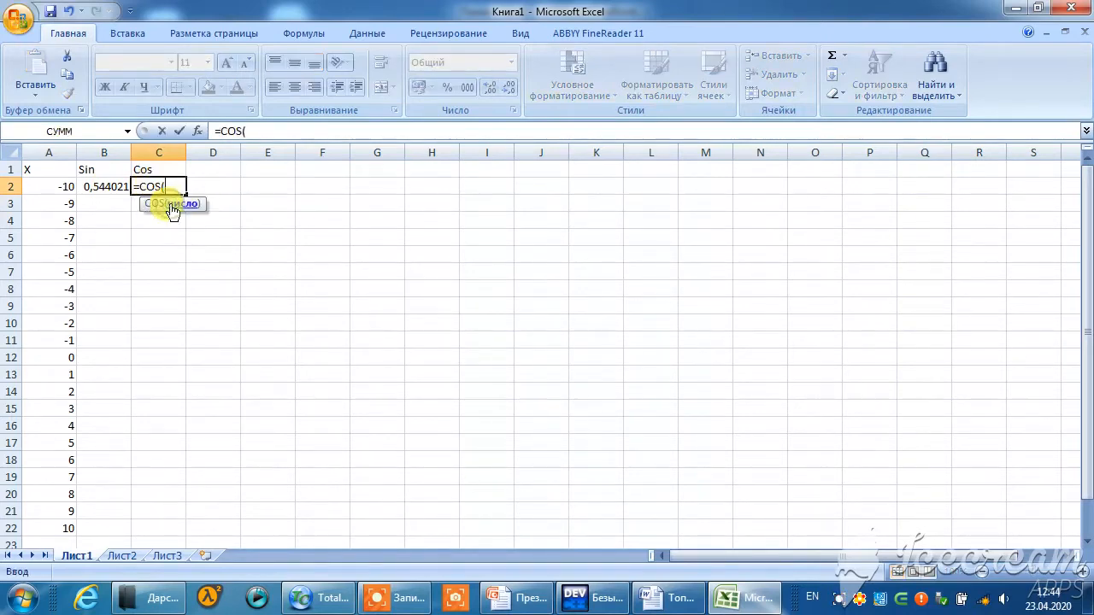
left_click(53, 189)
type(")")
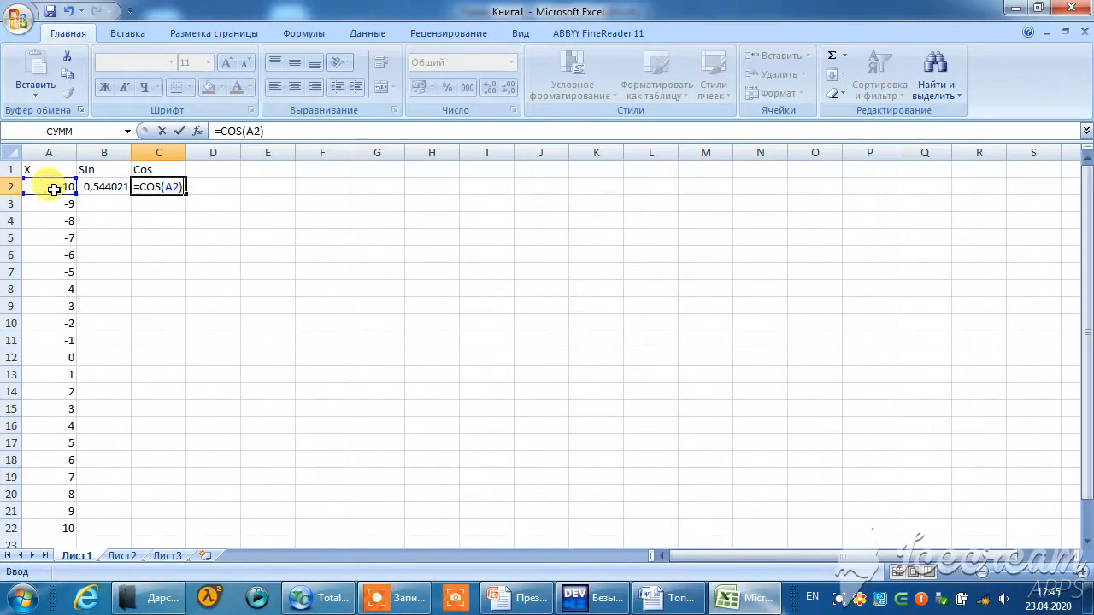
key("Return")
Fill the sine and cosine formulas in B2 and C2 down to row 22
left_click(122, 193)
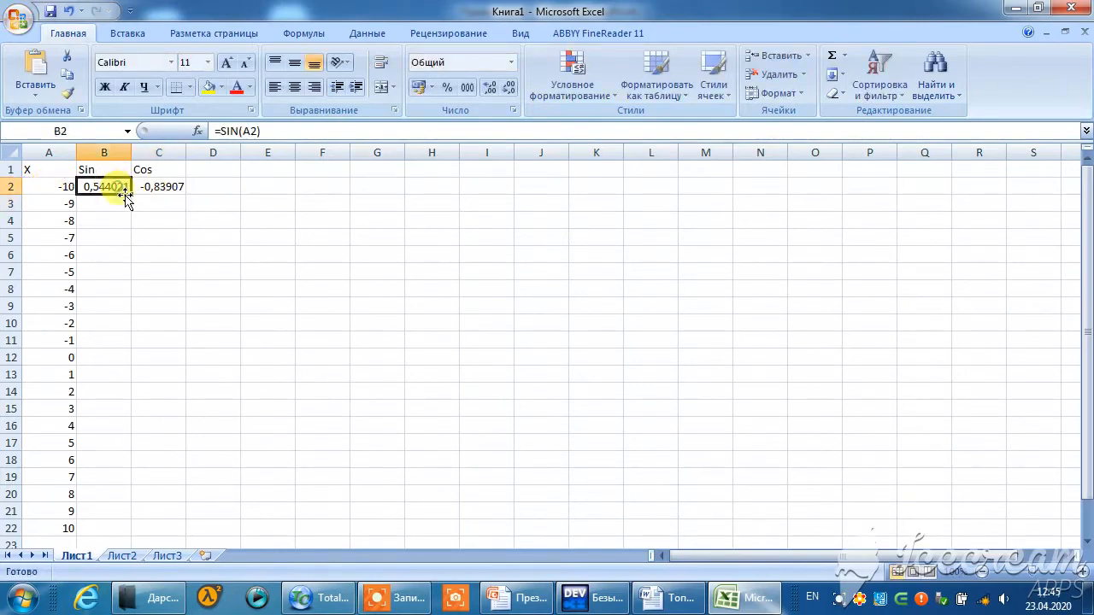
left_click_drag(129, 196, 134, 524)
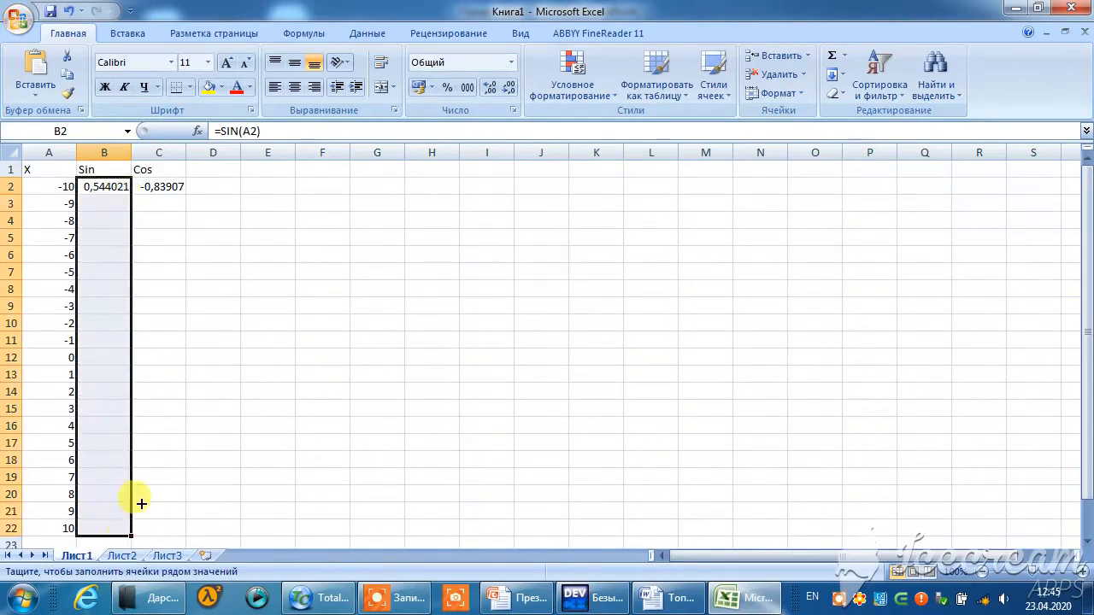
left_click(164, 186)
left_click_drag(188, 196, 185, 522)
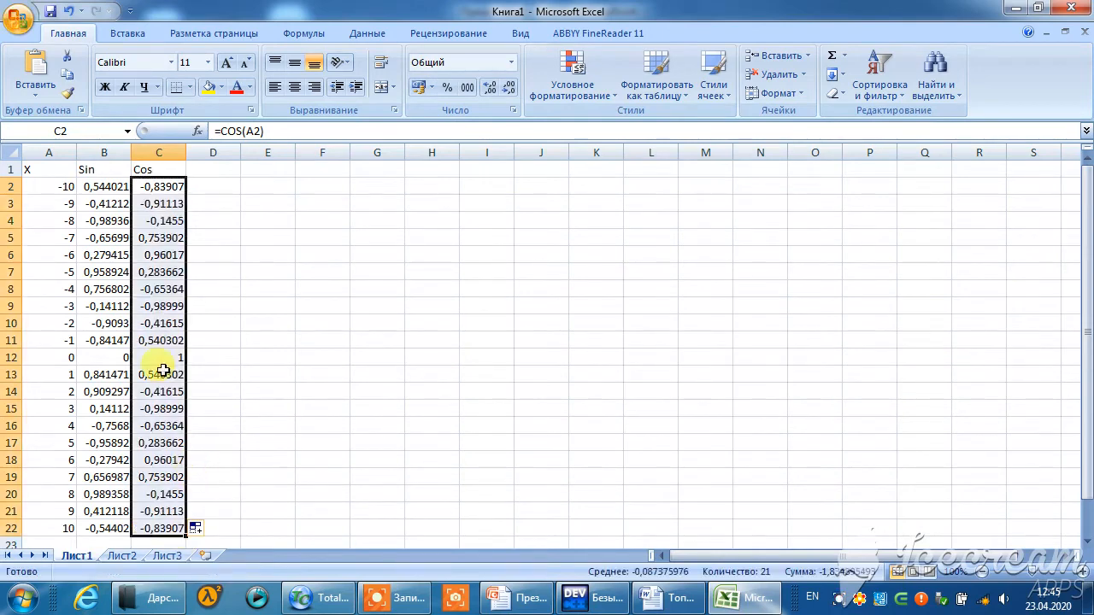
Plot A1:C22 as a scatter chart with smooth lines and widen the chart to span about columns E to Q
left_click(53, 169)
left_click_drag(52, 170, 162, 528)
left_click(162, 544)
left_click_drag(52, 169, 163, 530)
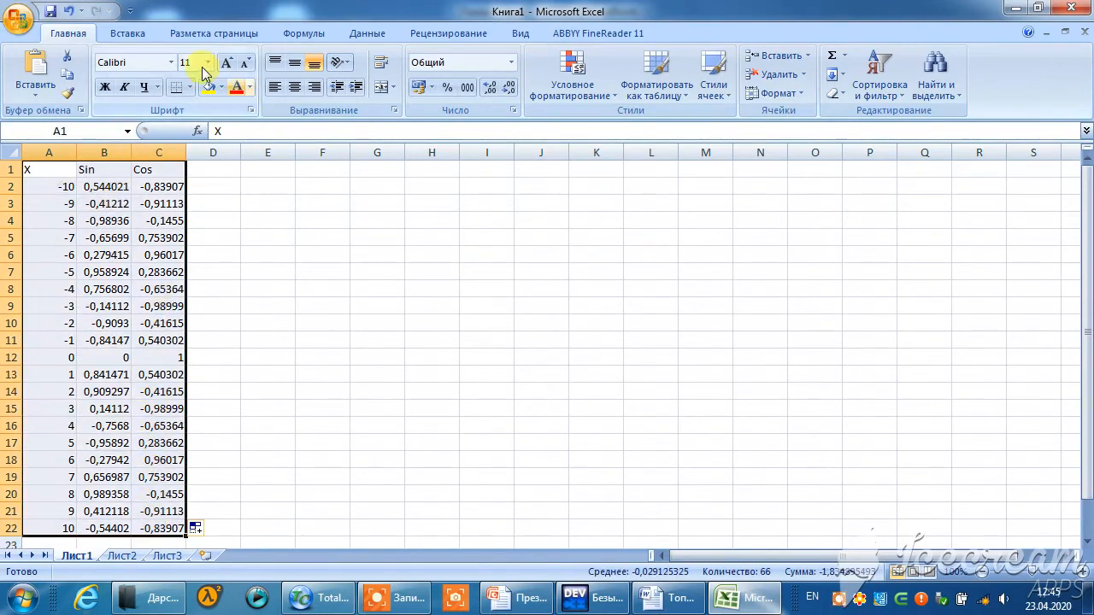
left_click(131, 33)
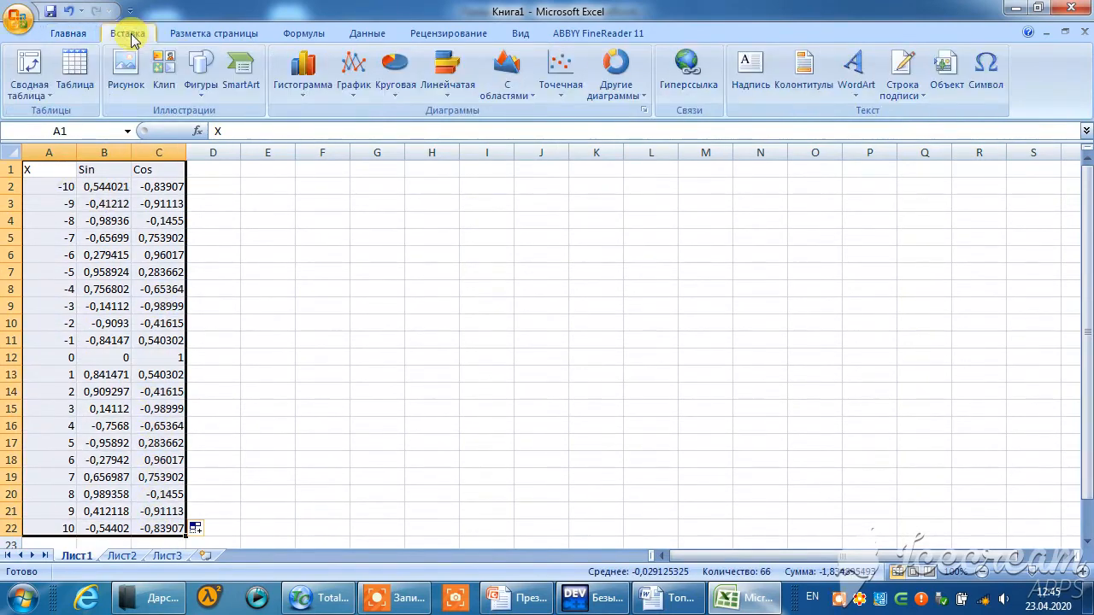
left_click(562, 100)
left_click(657, 142)
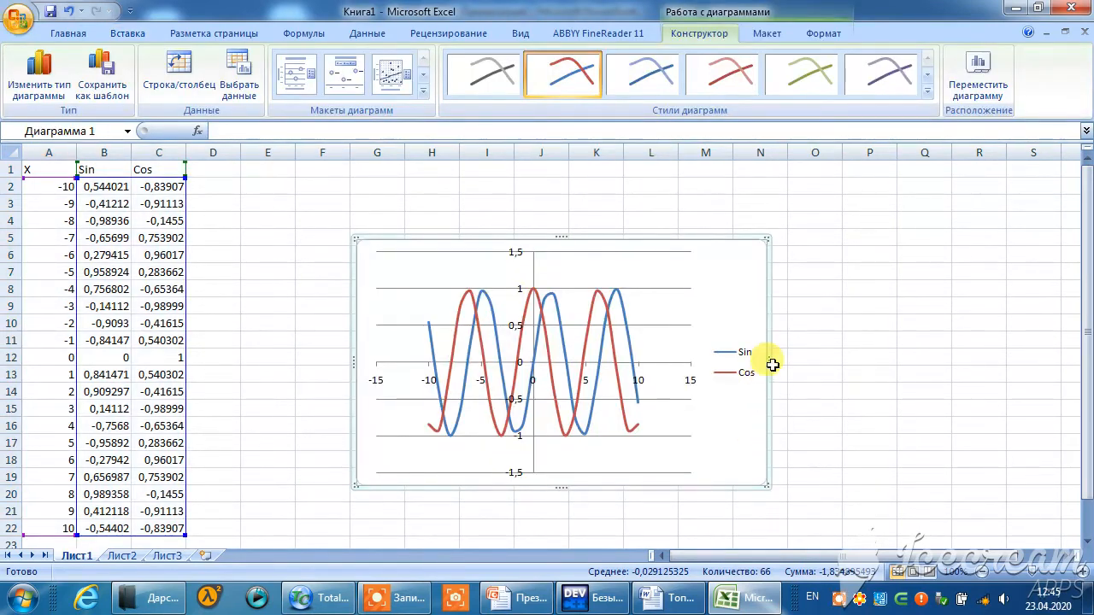
left_click_drag(767, 363, 985, 367)
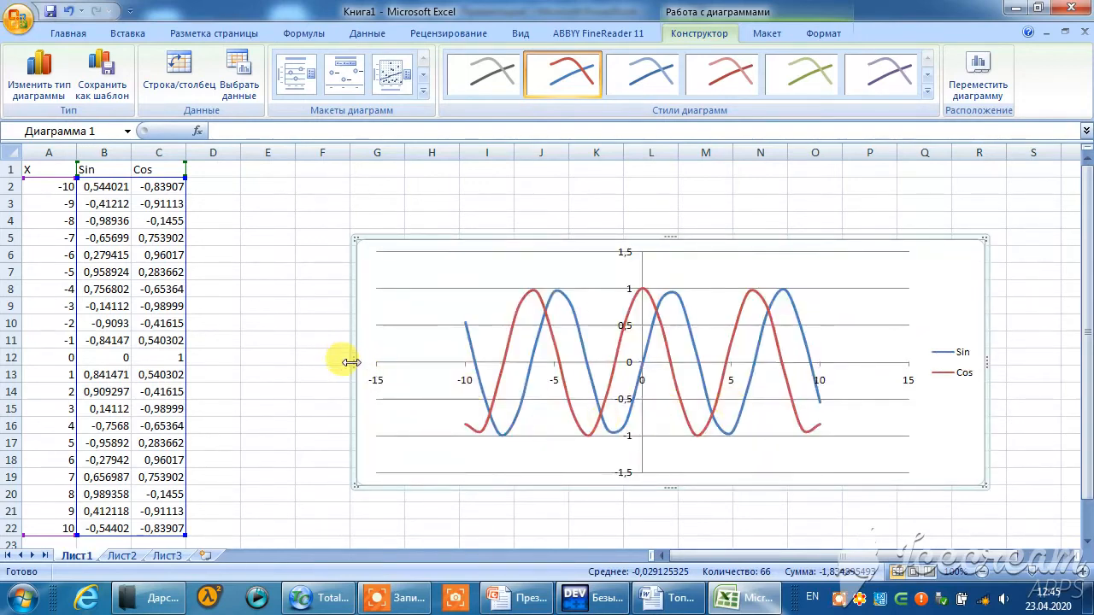
left_click_drag(347, 357, 271, 343)
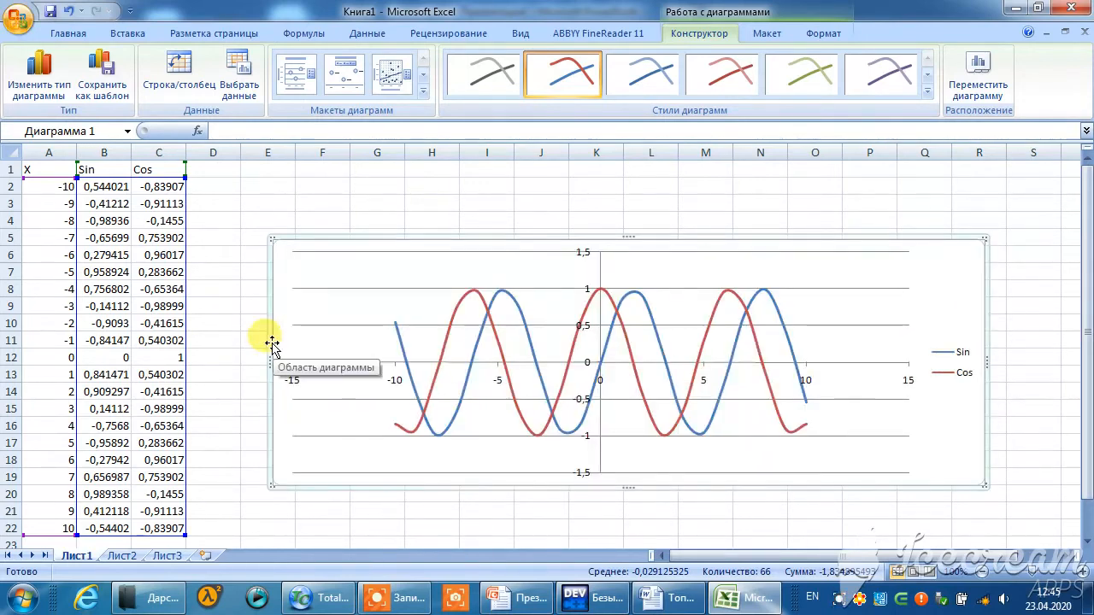
Open sheet Лист2, consult the formula for A on the PowerPoint slide, and return to the Excel workbook
left_click(122, 556)
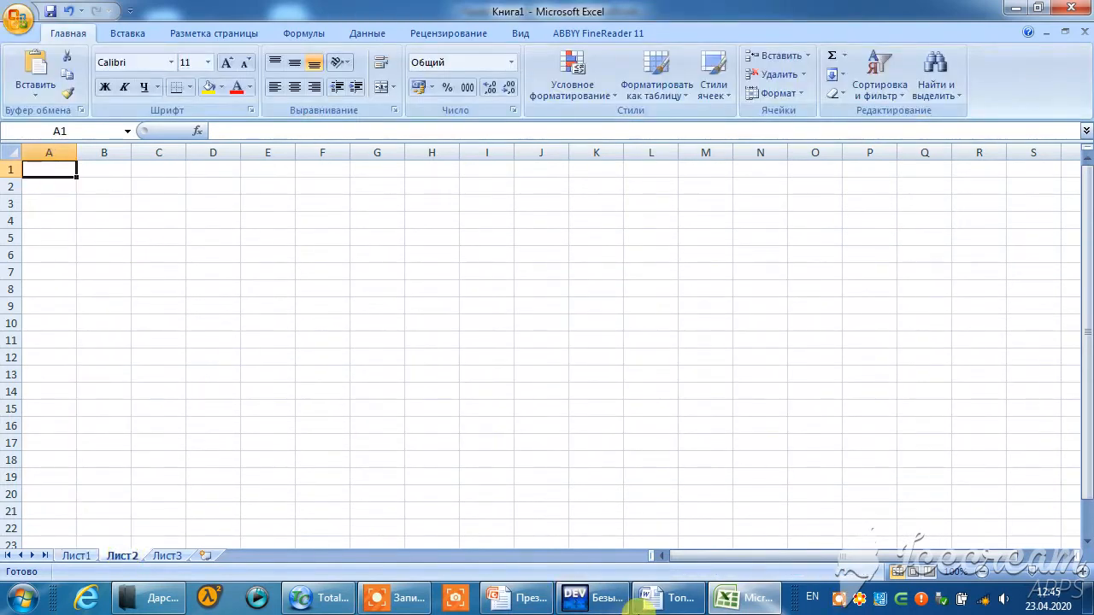
left_click(517, 598)
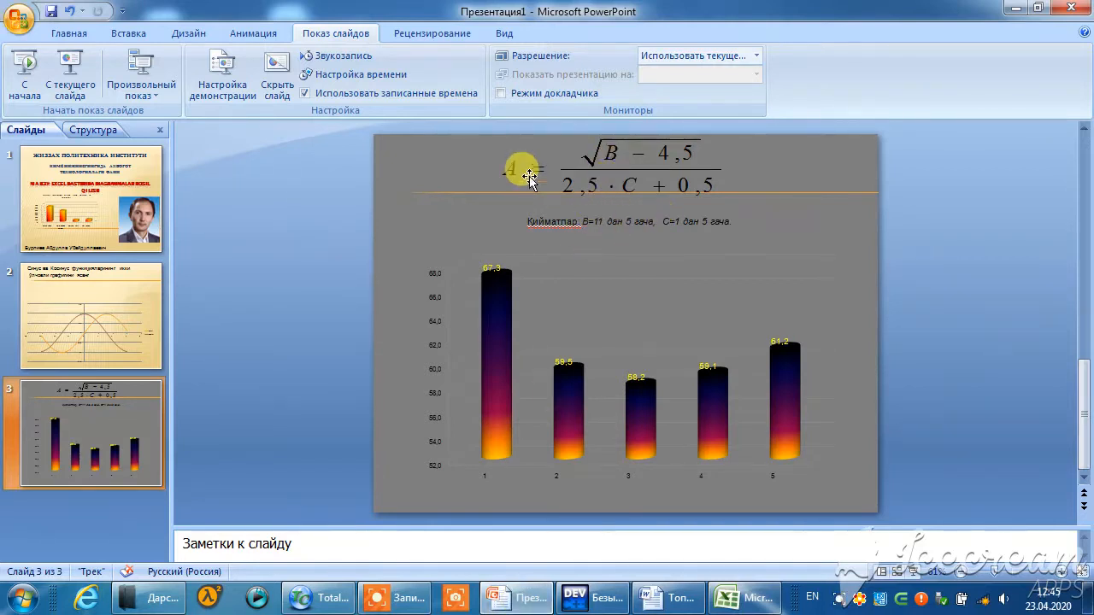
left_click(749, 608)
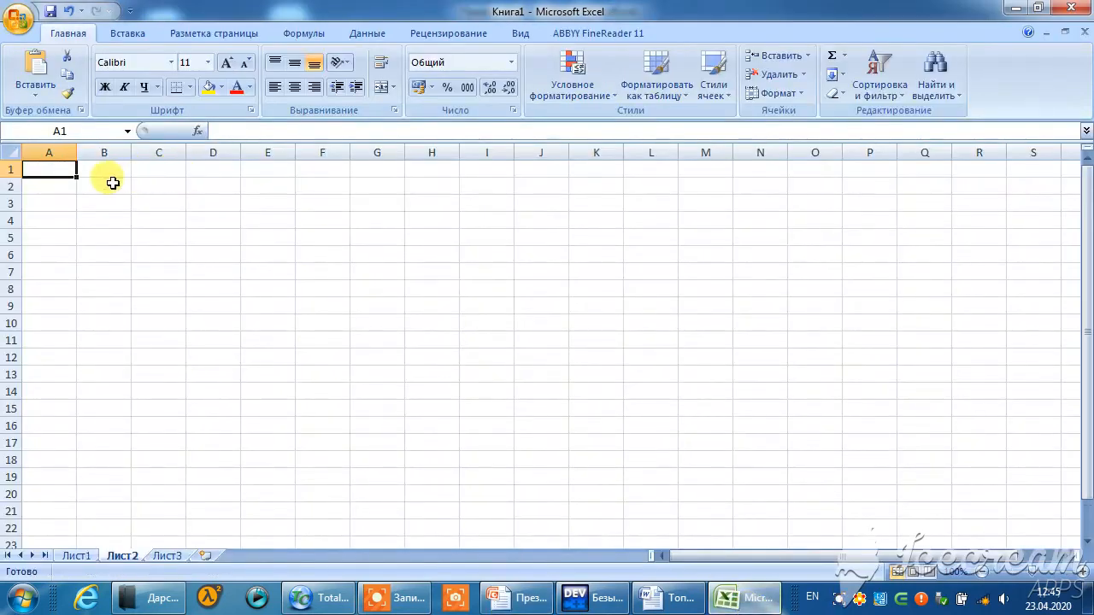
Enter the headings B, C and A in cells A1, B1 and C1, and widen column C
type("В")
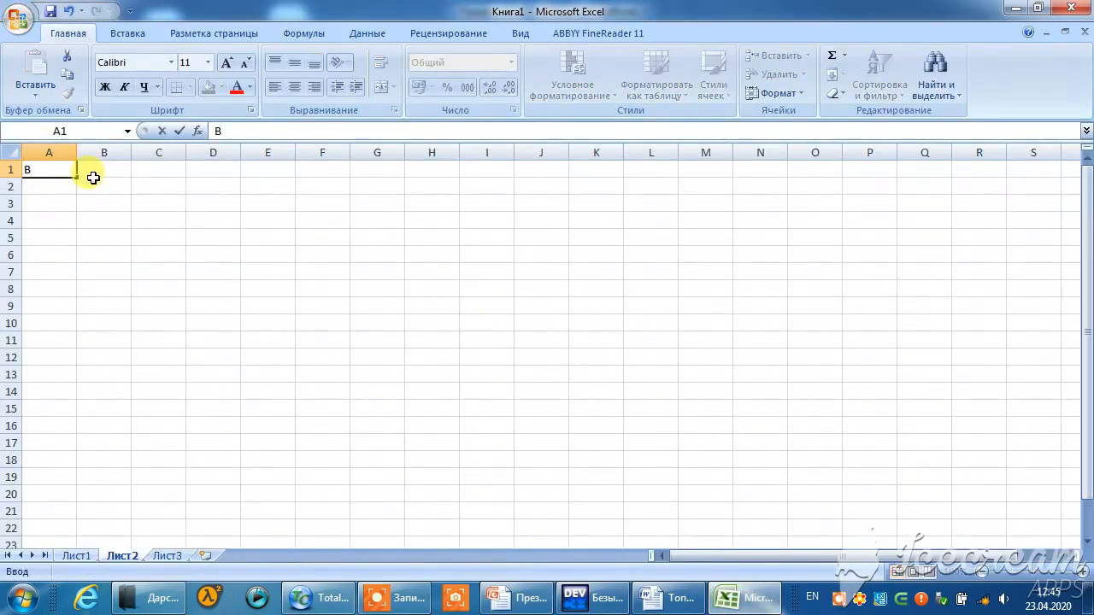
key("Return")
left_click(100, 169)
type("C")
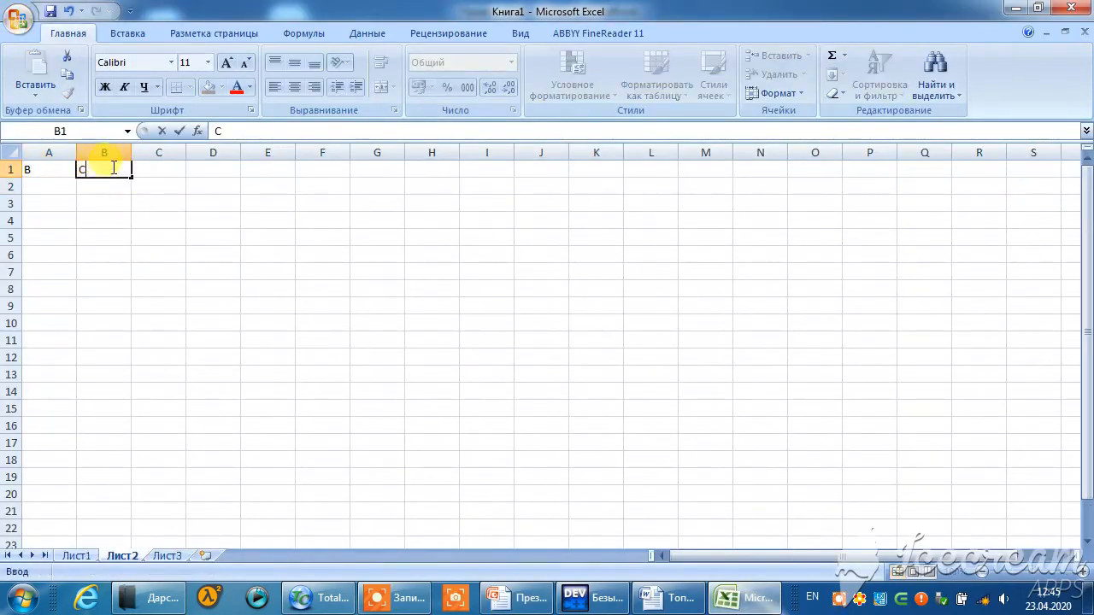
left_click(156, 168)
type("A")
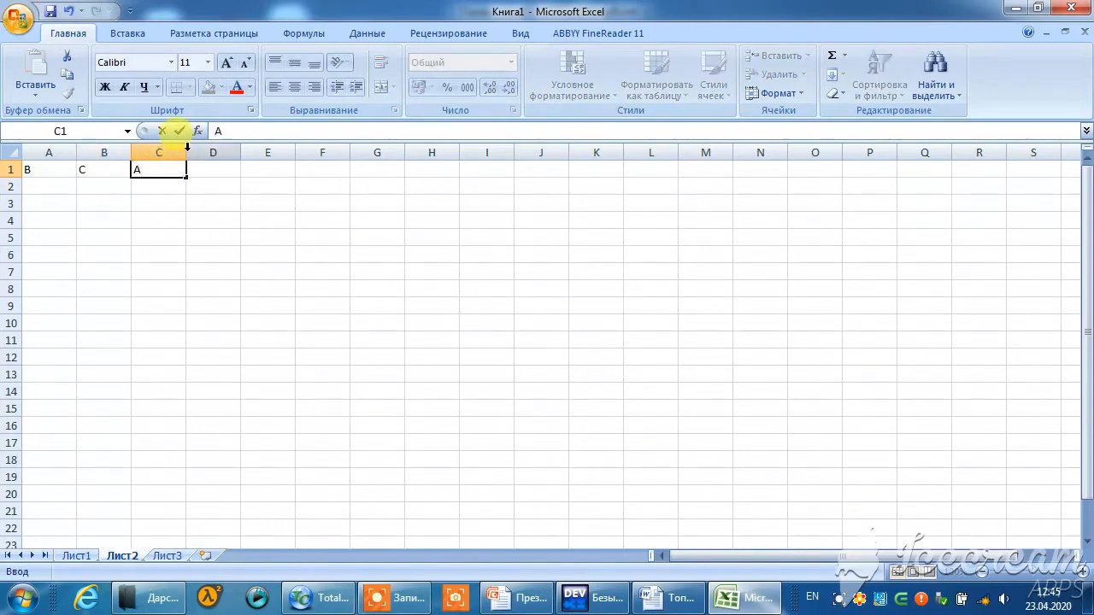
left_click(188, 152)
left_click_drag(185, 151, 220, 153)
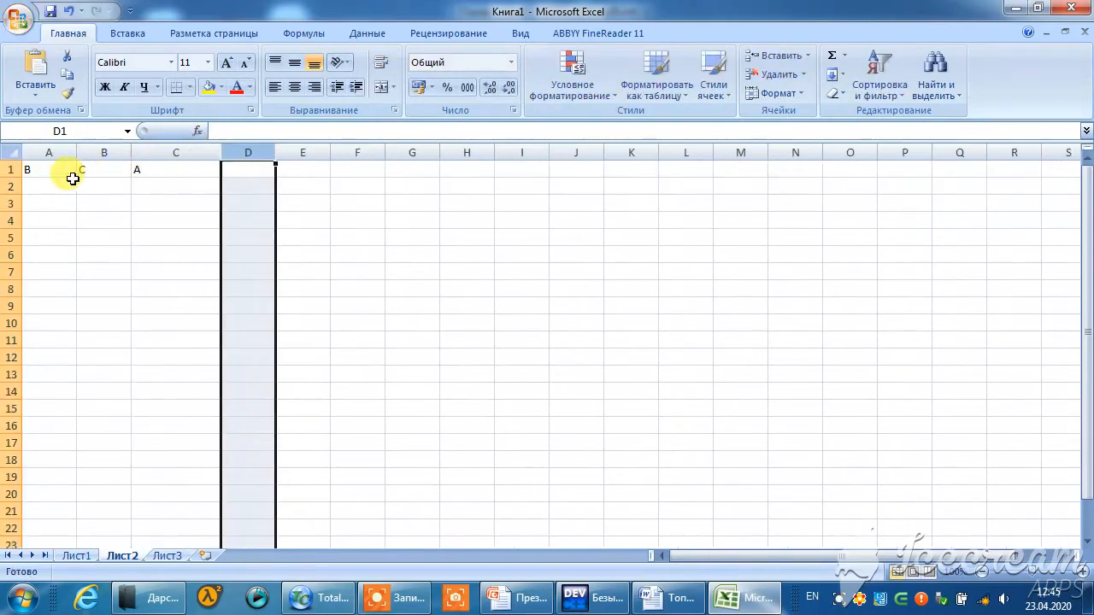
Check the value ranges given for B and C on the PowerPoint slide and return to Excel
left_click(64, 181)
left_click(517, 597)
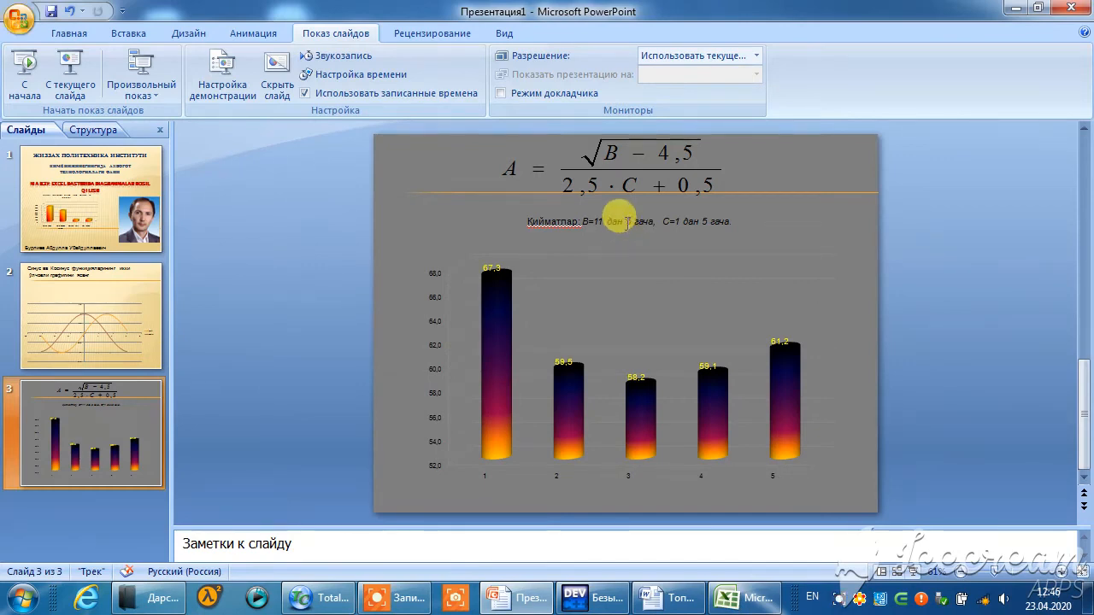
left_click(746, 605)
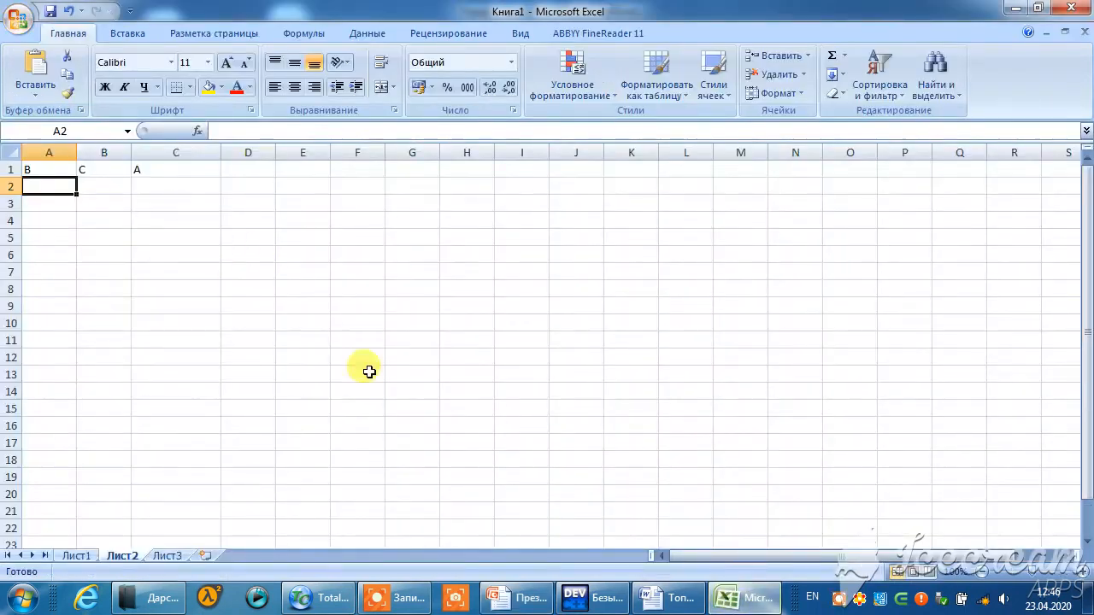
left_click(749, 600)
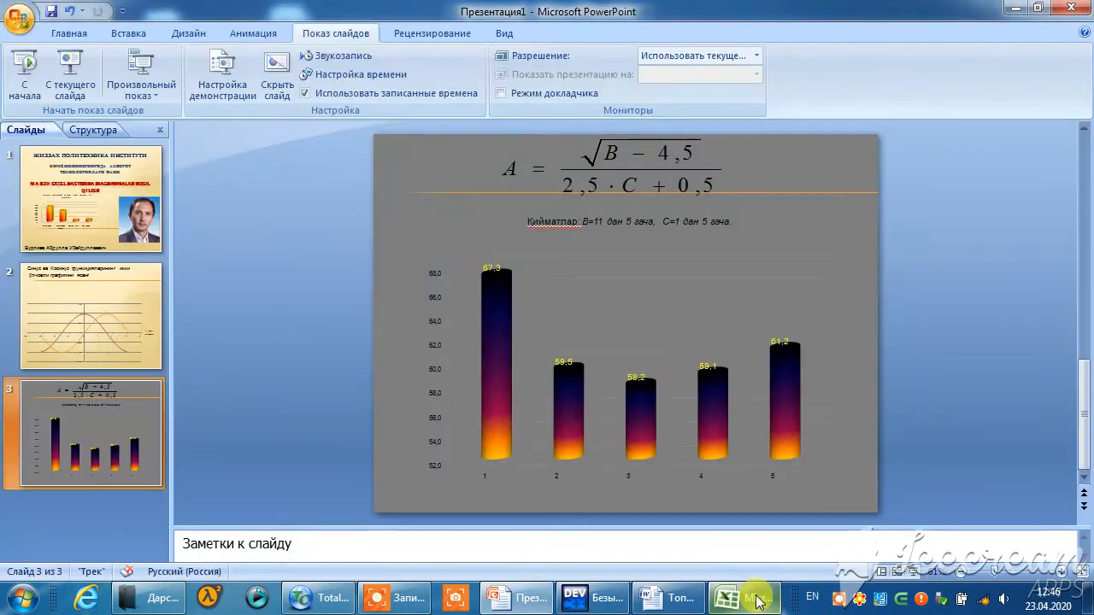
left_click(755, 602)
Enter the C values 1, 2, 3, 4 and 5 in cells B2 to B6
left_click(122, 187)
type("1")
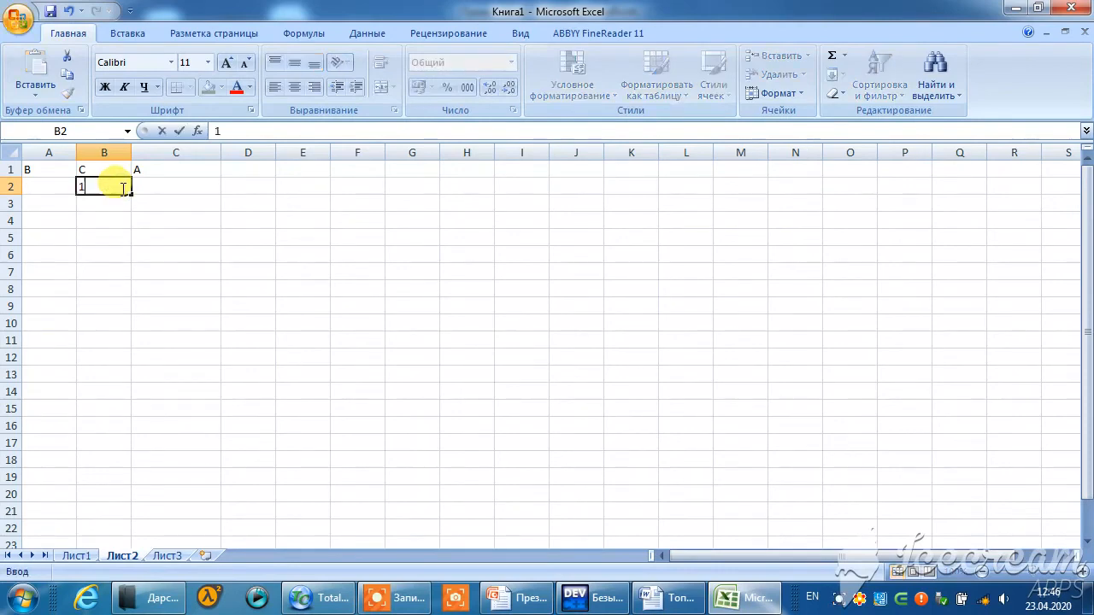
key("Return")
type("2")
key("Return")
type("3")
key("Return")
type("4 5")
key("Return")
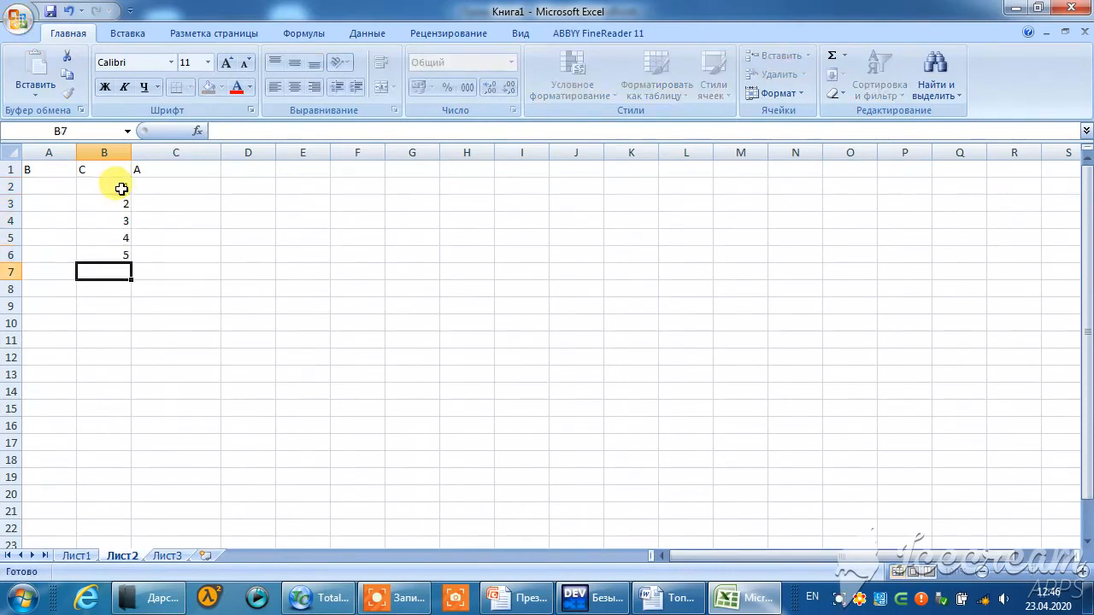
Enter the B values 11, 12, 13, 14 and 15 in cells A2 to A6
left_click(60, 188)
type("11")
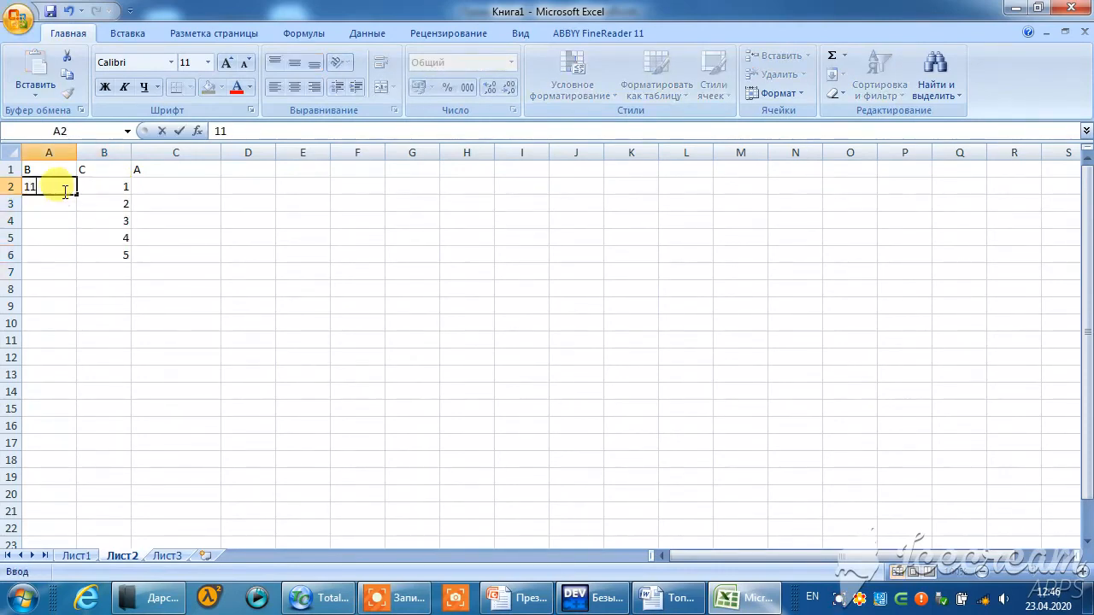
key("Return")
type("12")
key("Return")
type("13")
key("Return")
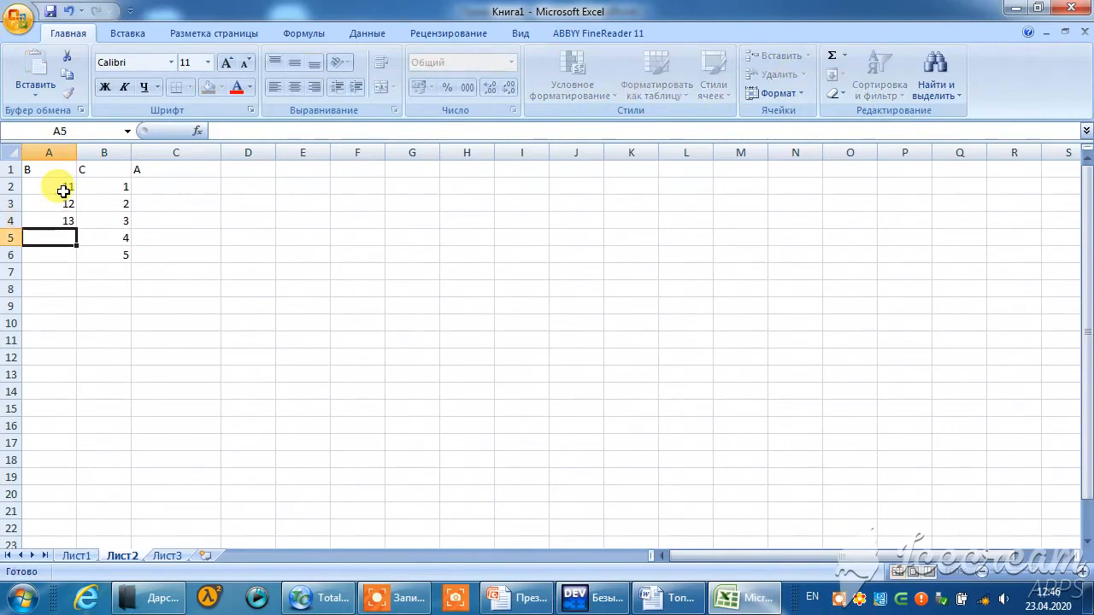
type("14")
key("Return")
type("15")
key("Return")
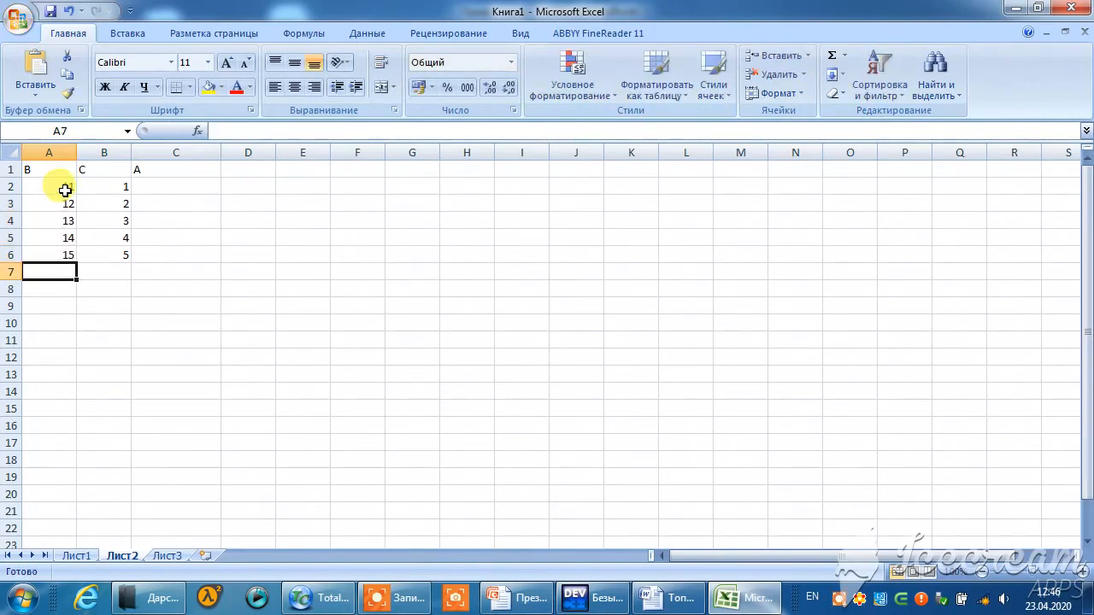
Check the formula for A on the PowerPoint slide and begin it in Excel cell C2 as =(КОРЕНЬ(A2-4,5)/(
left_click(170, 188)
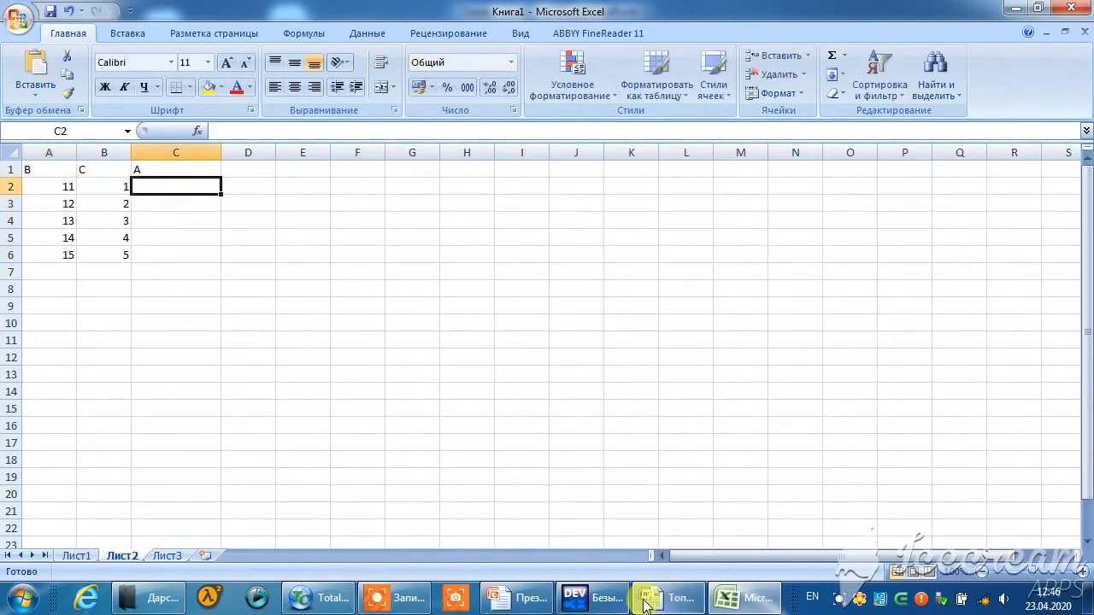
left_click(513, 597)
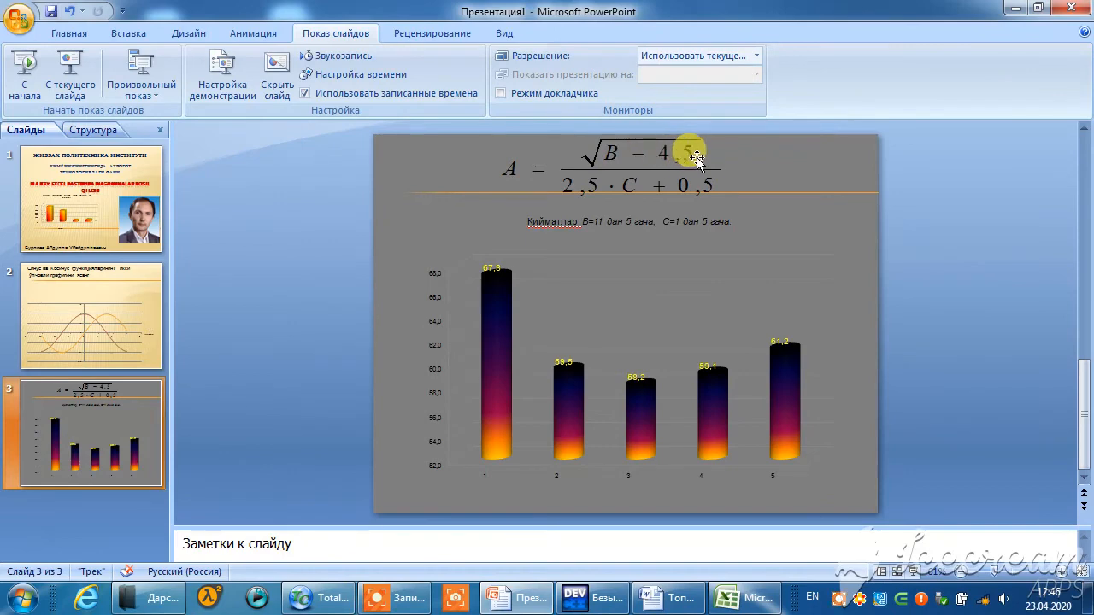
left_click(744, 597)
type("=")
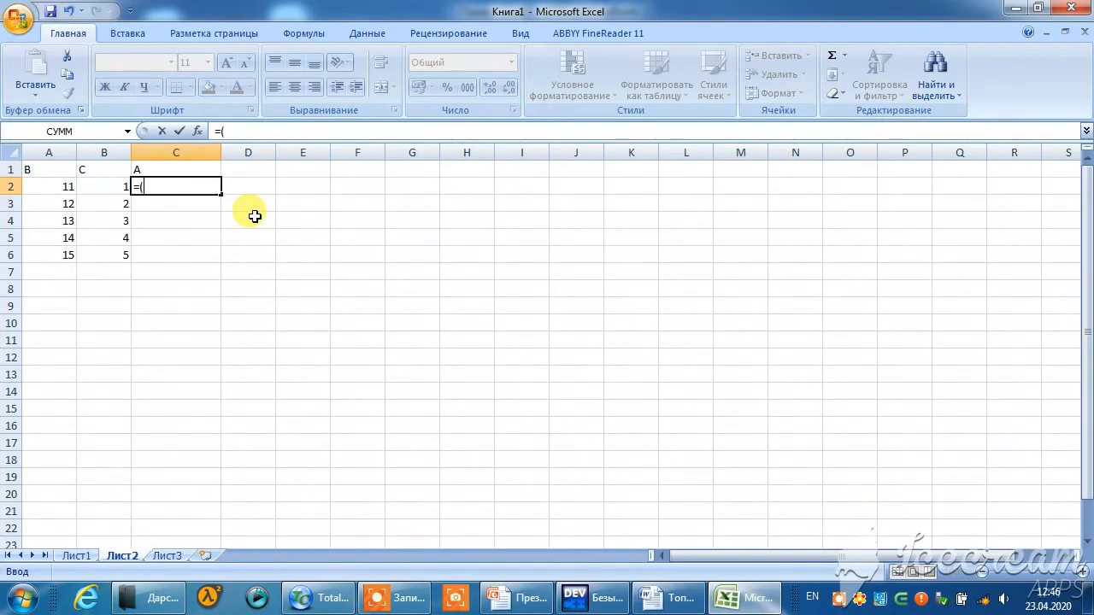
type("(кор")
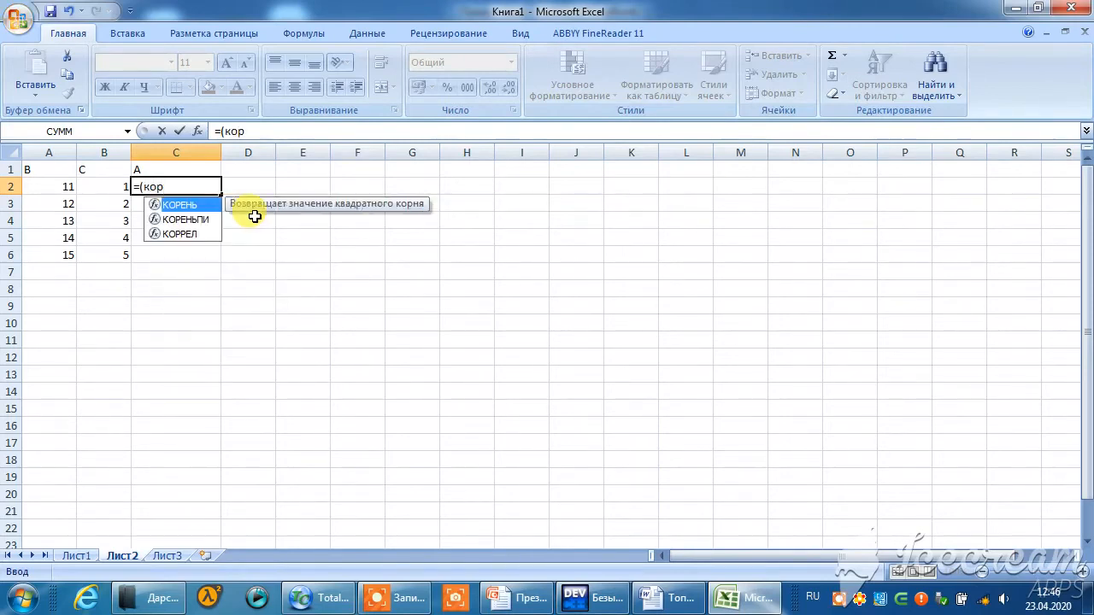
double_click(183, 205)
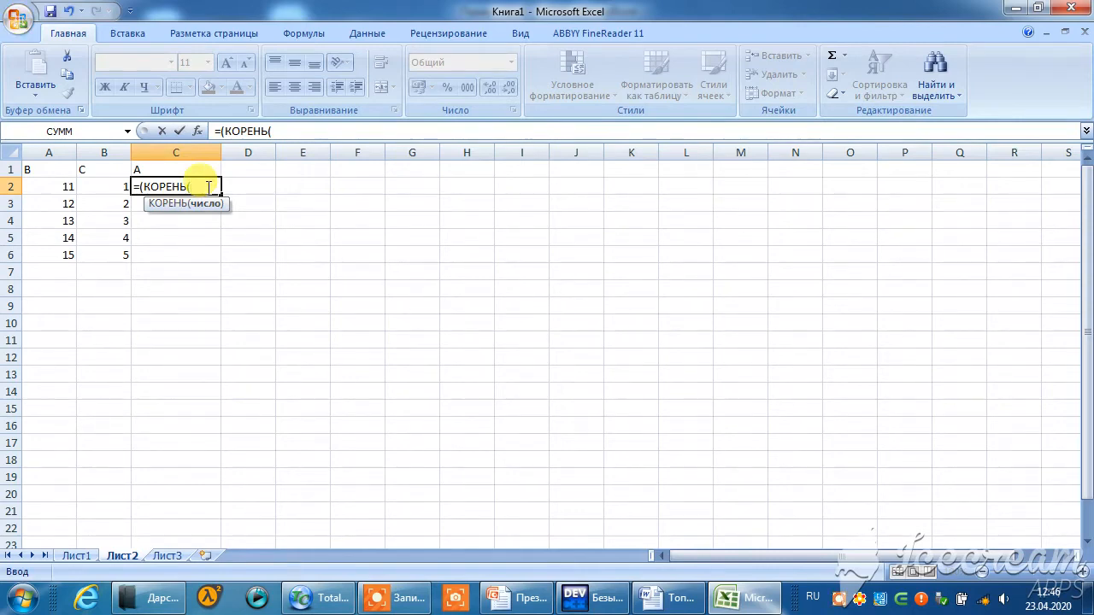
left_click(68, 189)
type("-4,")
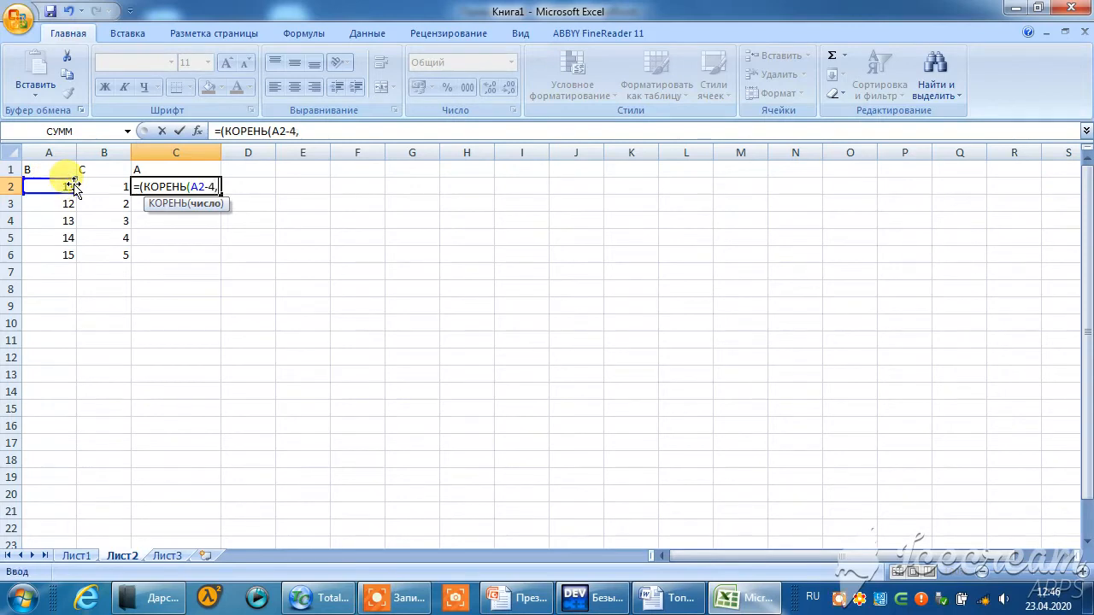
type("5)/(")
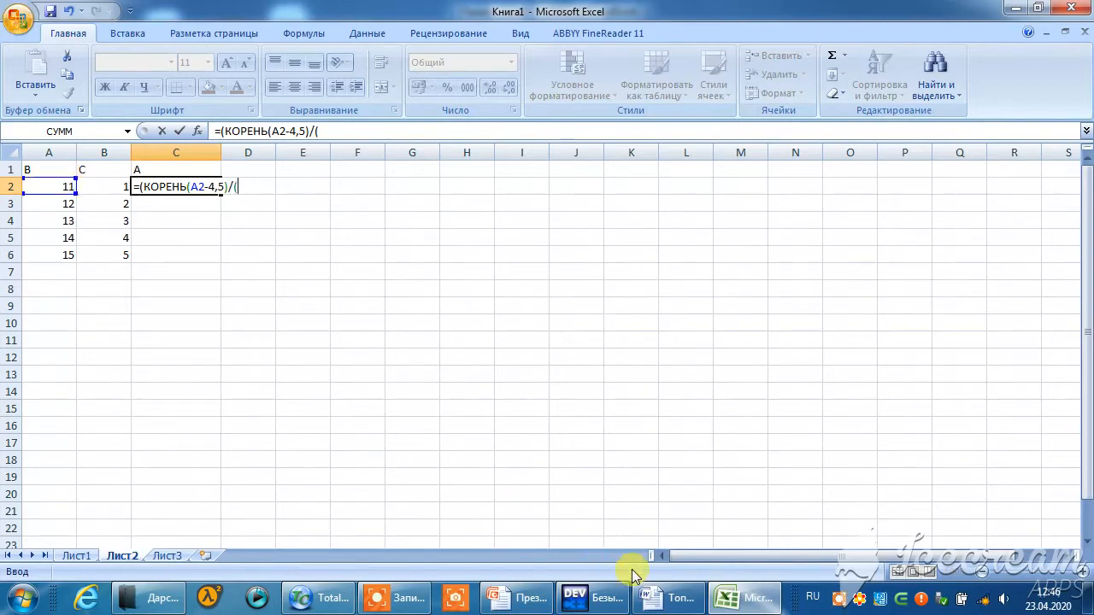
Recheck the denominator on the PowerPoint slide and complete the formula in Excel cell C2 as =(КОРЕНЬ(A2-4,5)/(2,5*B2-0,5)), accepting the suggested correction
left_click(537, 600)
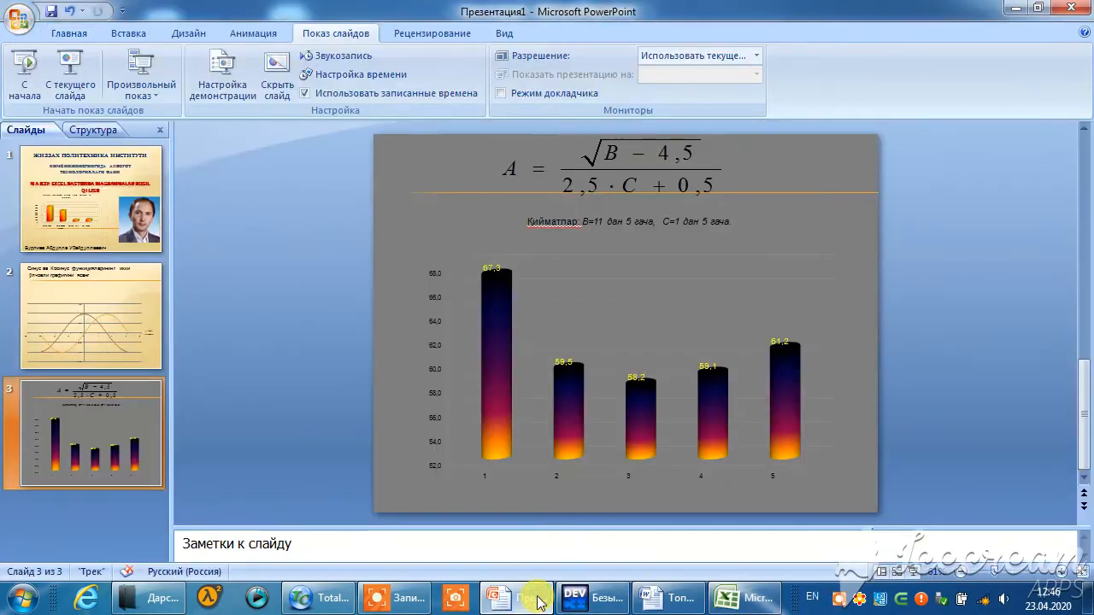
left_click(536, 600)
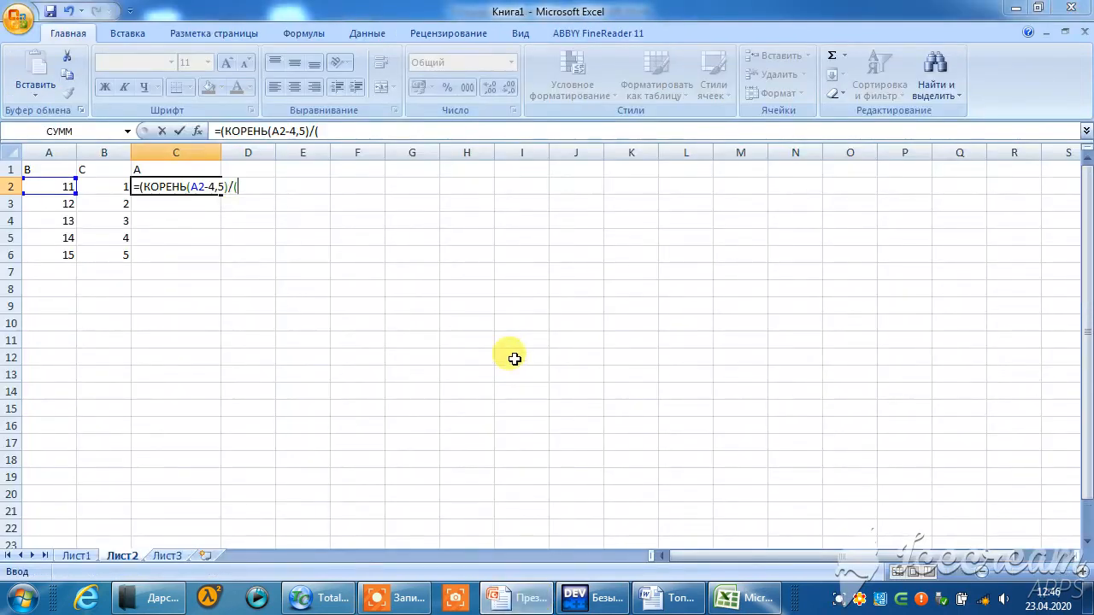
left_click(91, 185)
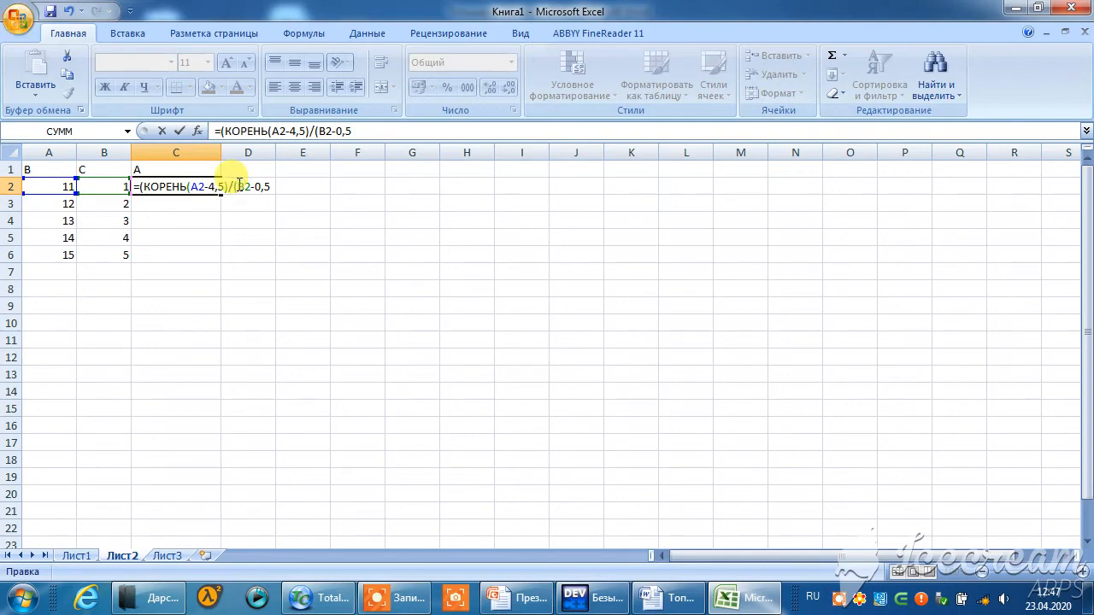
left_click(238, 186)
type("2,5")
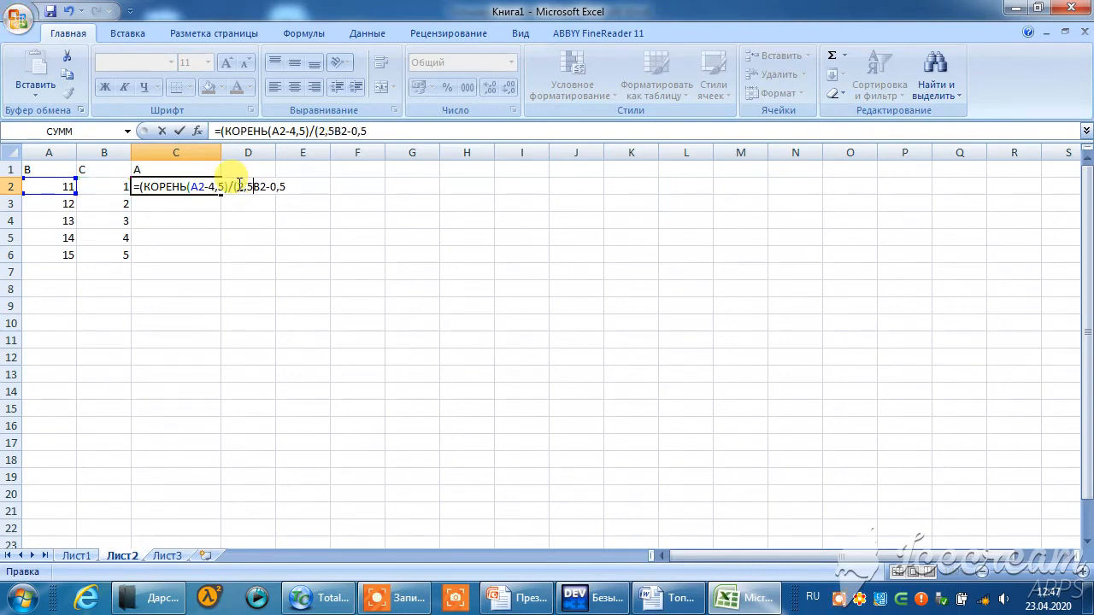
type("*")
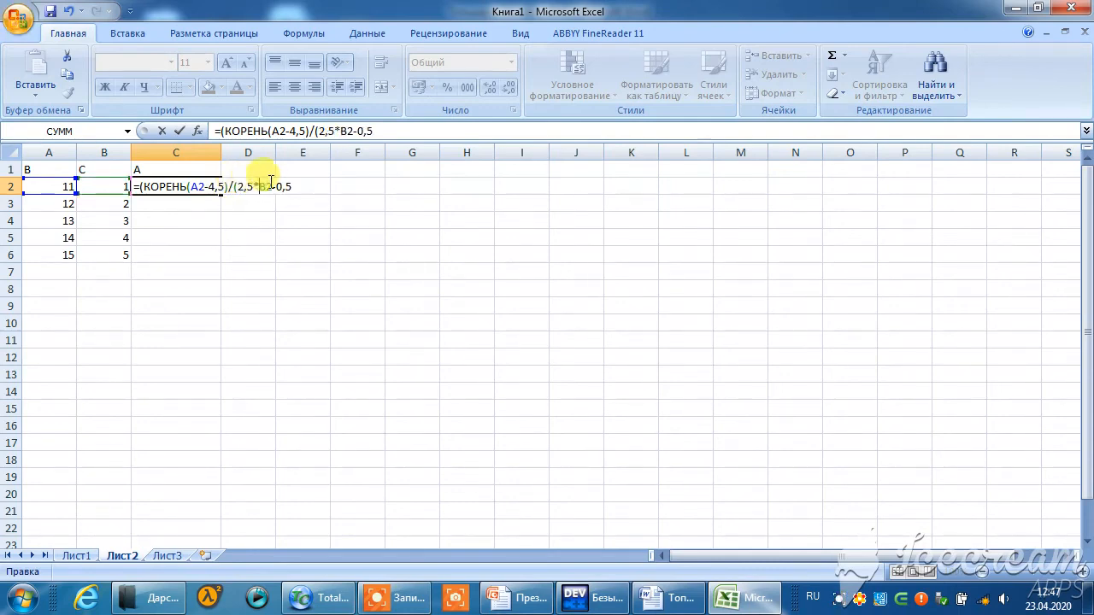
left_click(310, 185)
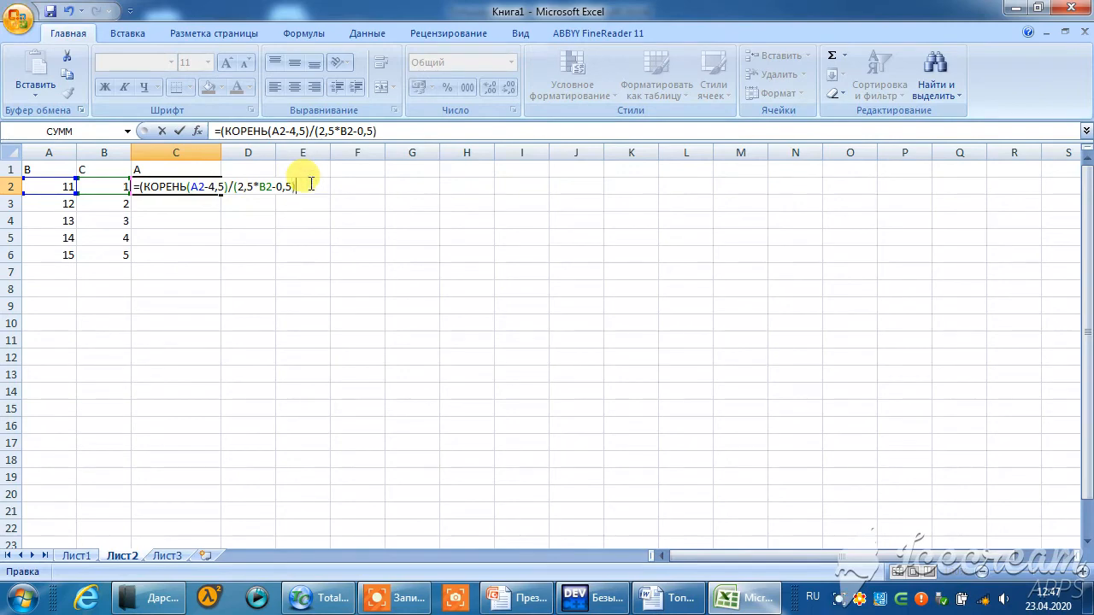
key("Return")
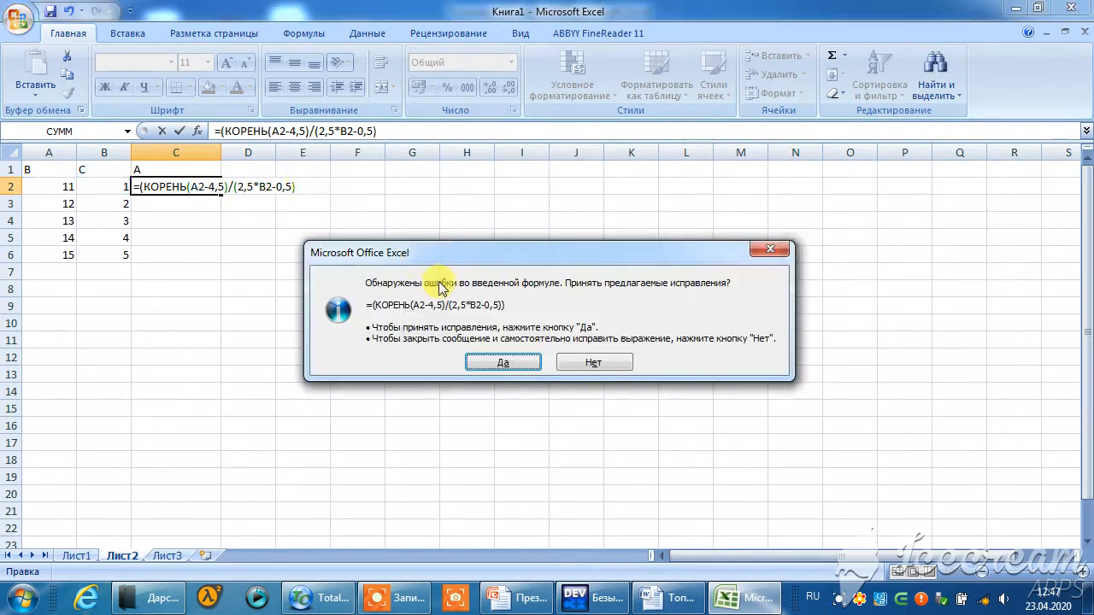
left_click(516, 363)
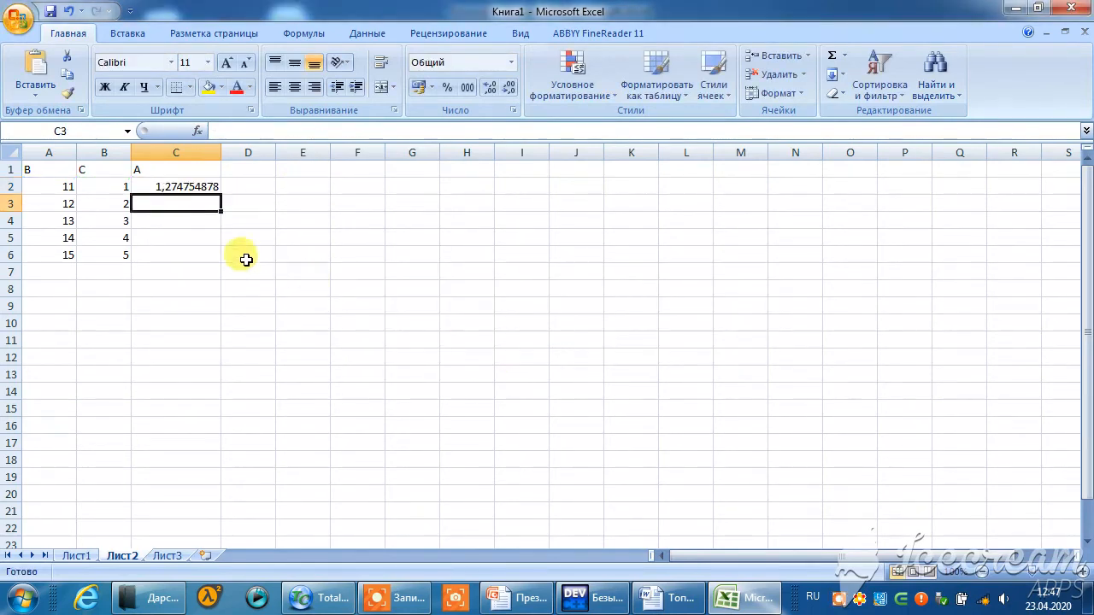
Remove the outer parentheses from the formula in C2 so it reads =КОРЕНЬ(A2-4,5)/(2,5*B2-0,5)
left_click(205, 187)
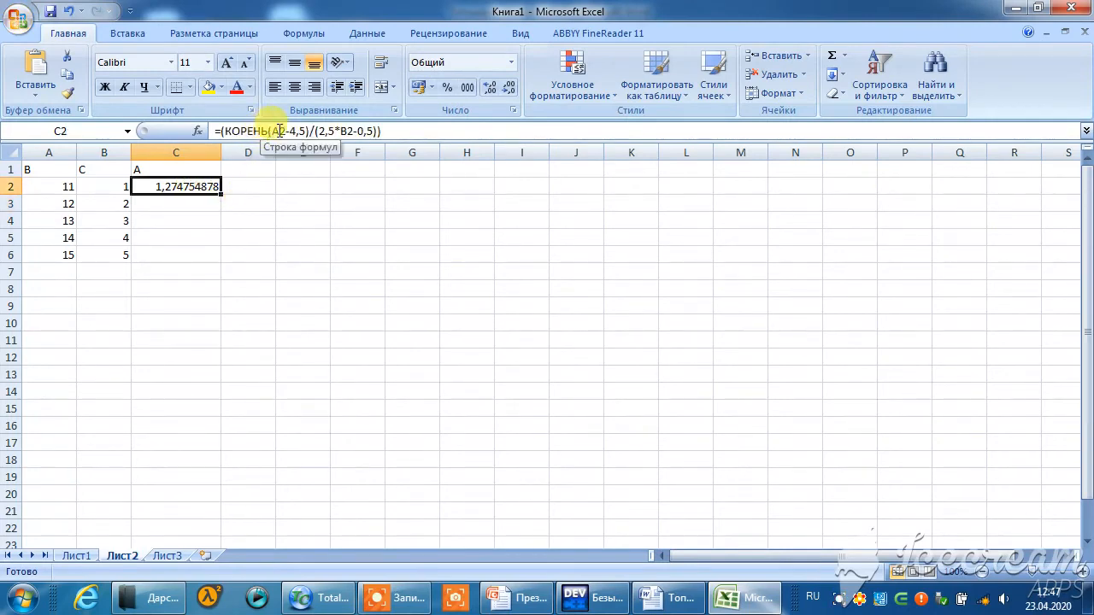
left_click(305, 131)
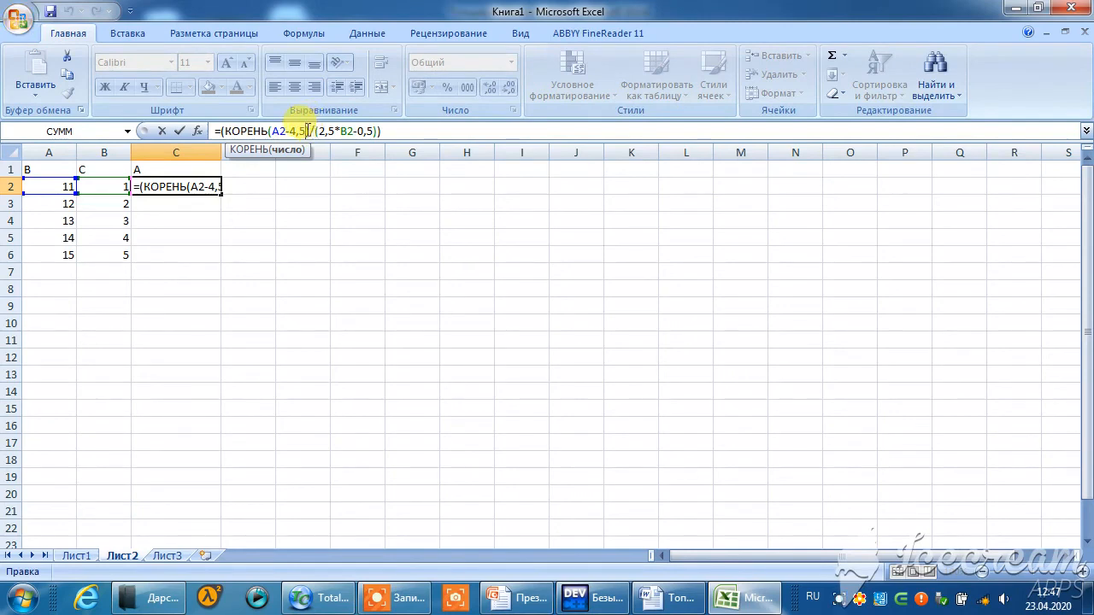
type(")")
left_click(224, 131)
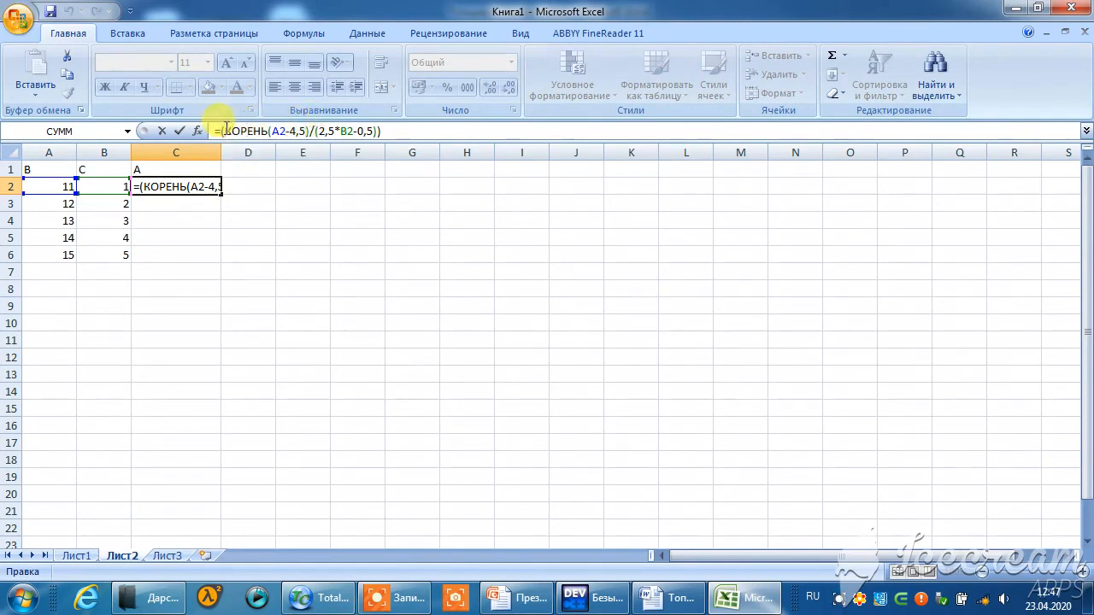
key("BackSpace")
key("Return")
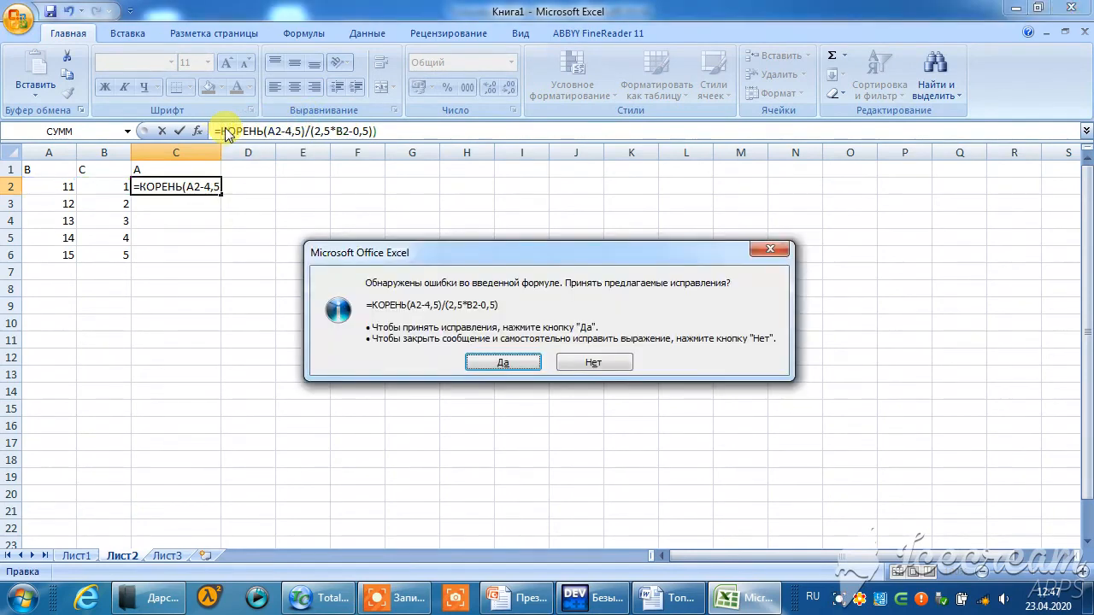
left_click(526, 364)
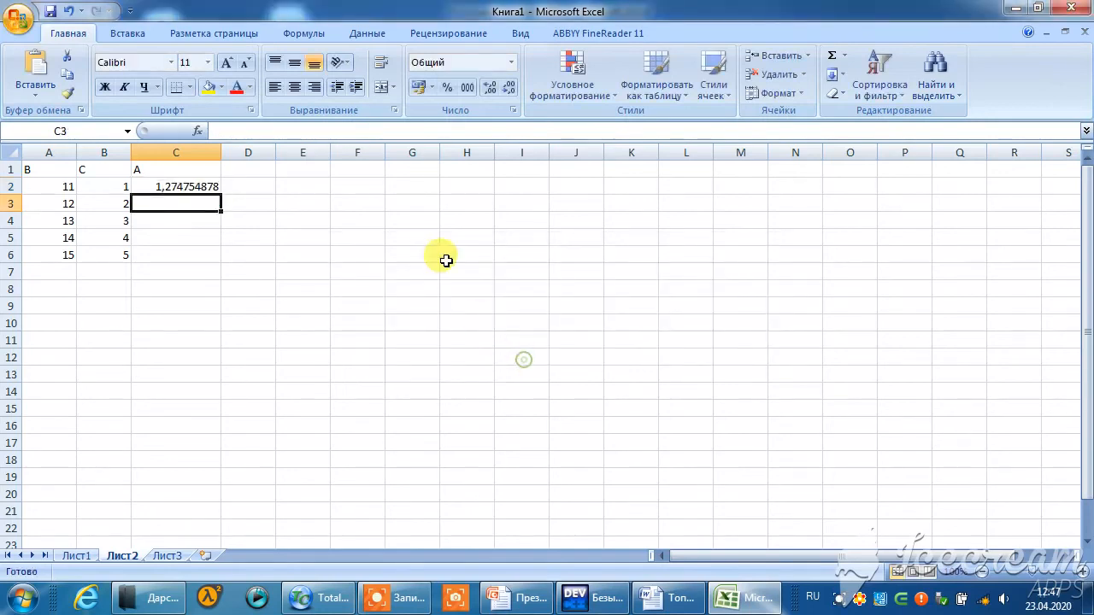
Fill the formula from C2 down to C6 and reduce the number format of these cells to two decimal places
left_click(209, 187)
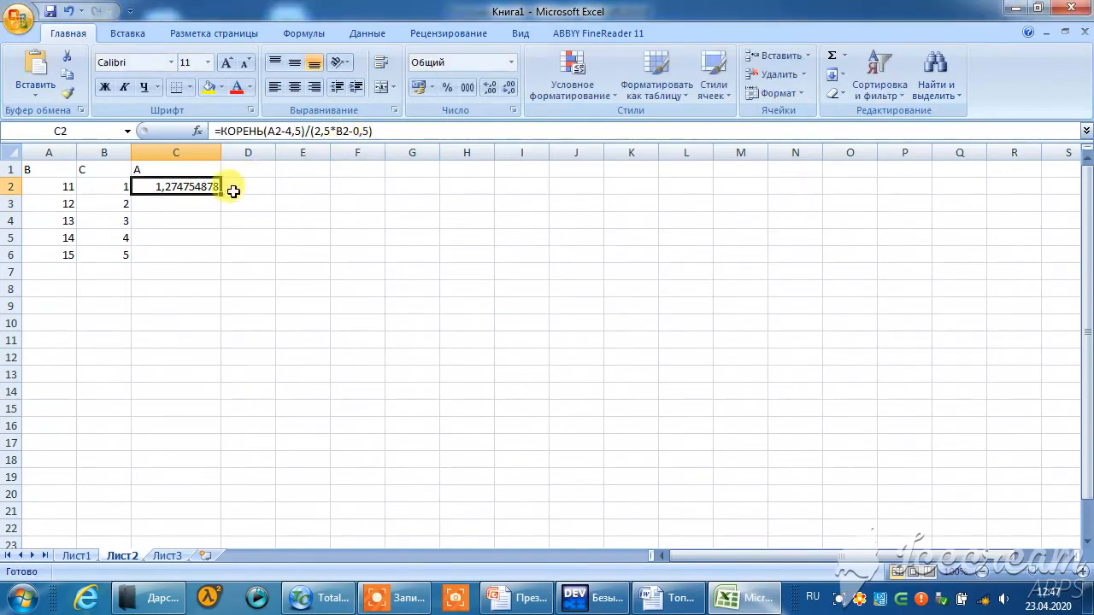
left_click_drag(221, 197, 213, 257)
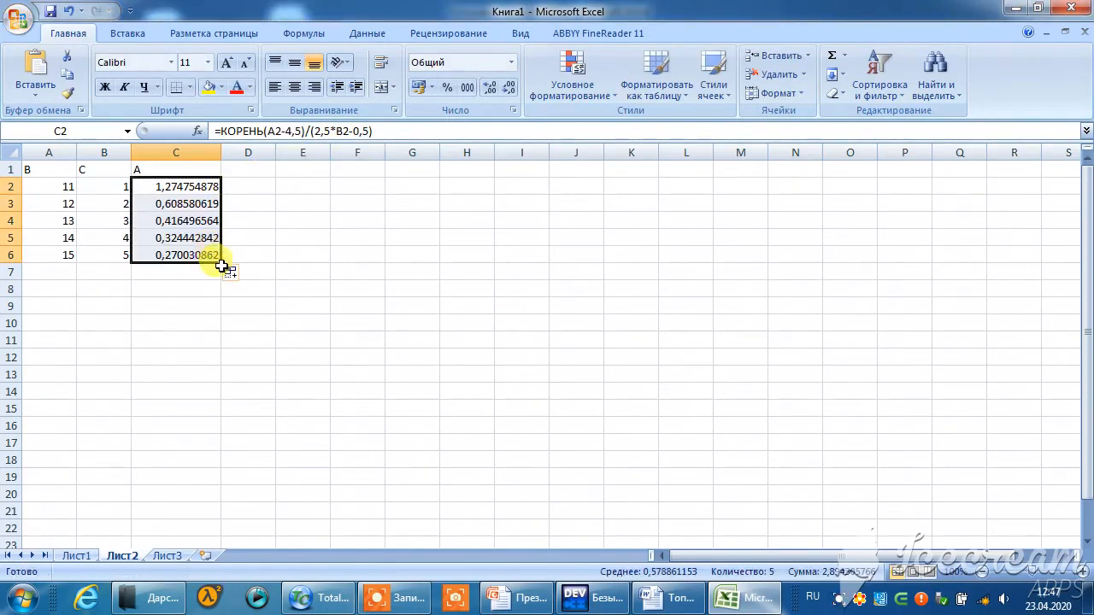
left_click(511, 89)
left_click(511, 88)
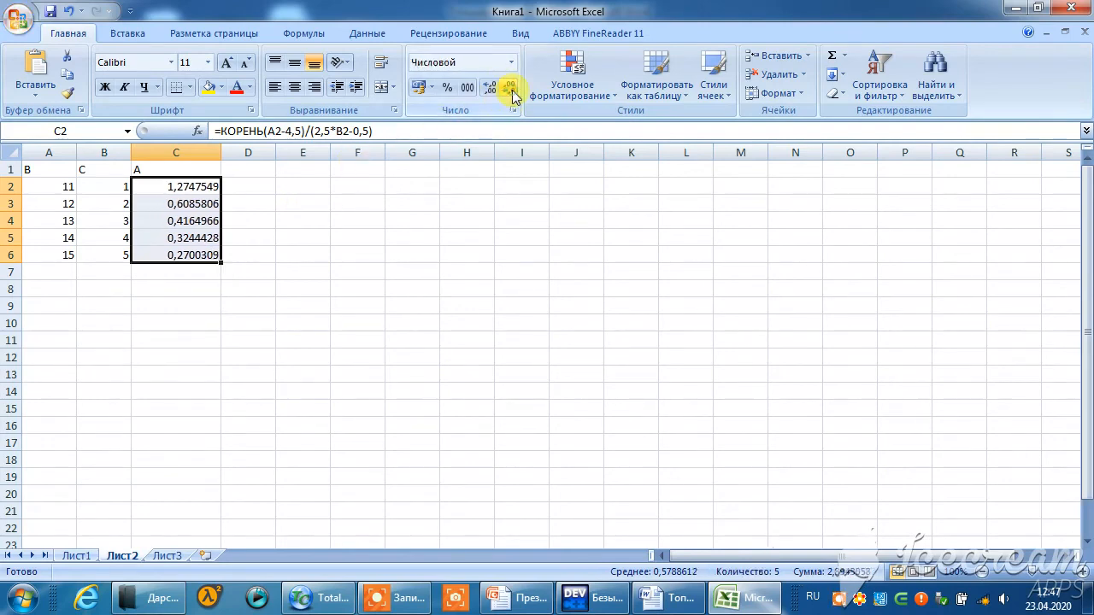
left_click(511, 89)
left_click(511, 89)
left_click(511, 89)
left_click(511, 89)
left_click(511, 89)
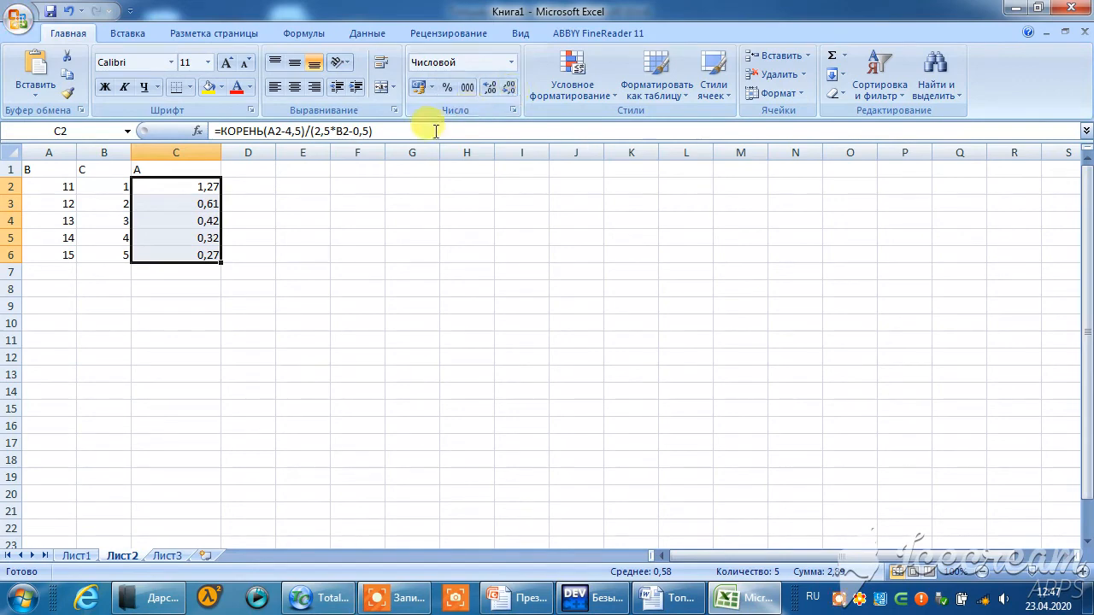
Insert a 3-D clustered column chart of the A values in C2:C6 and add data labels to its columns
left_click(139, 33)
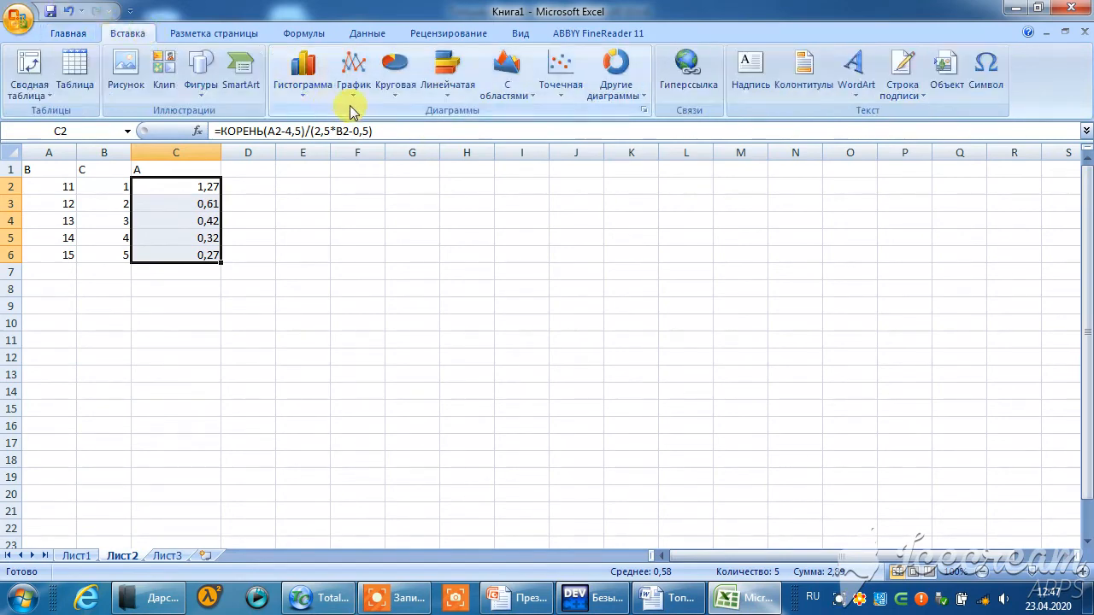
left_click(304, 73)
left_click(301, 210)
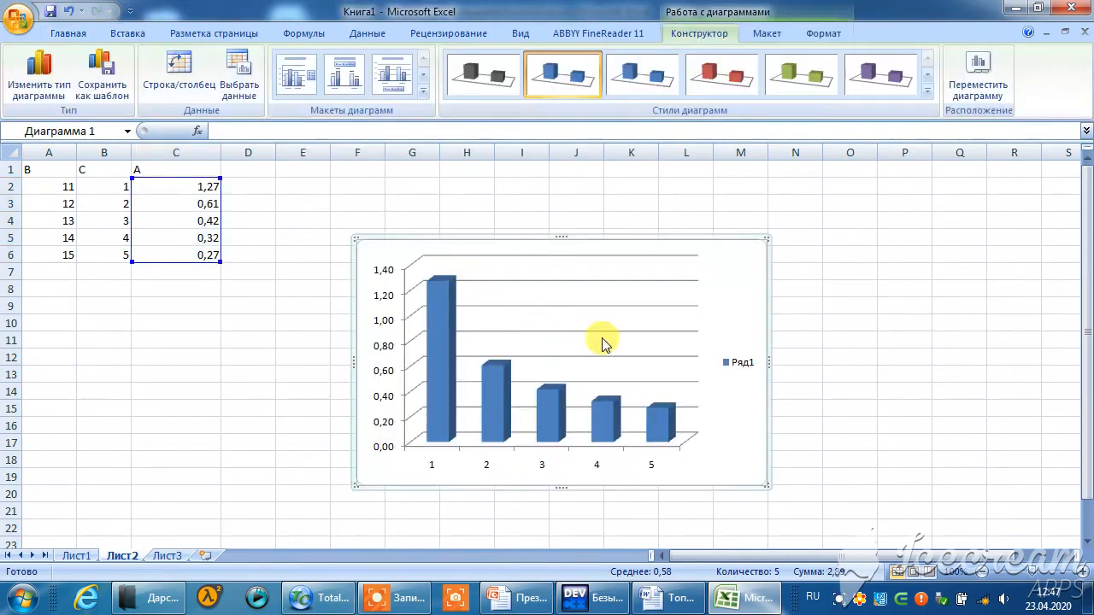
right_click(440, 374)
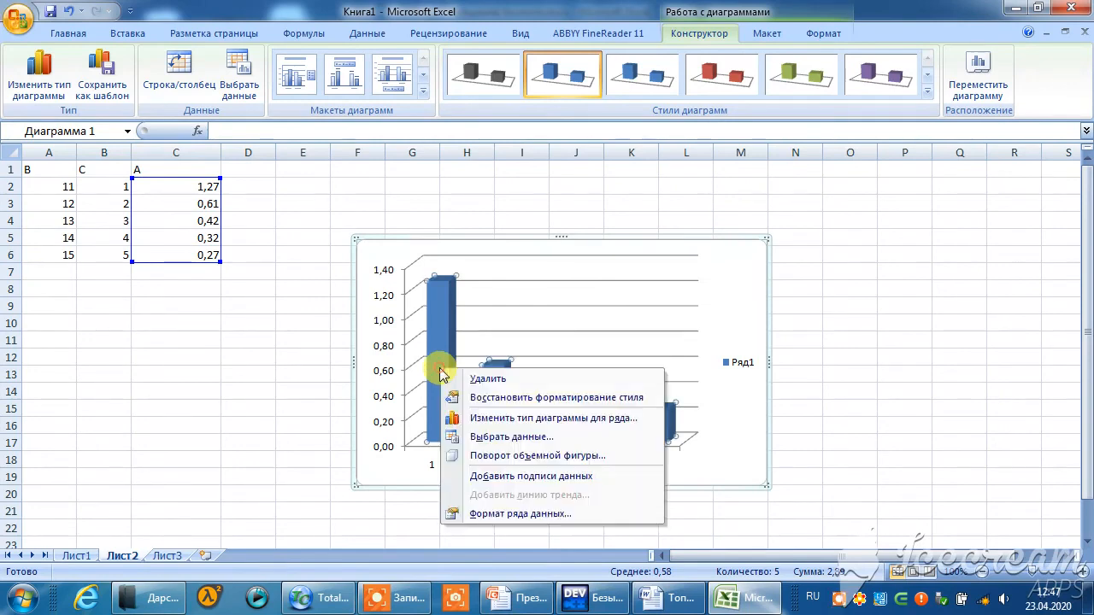
left_click(517, 476)
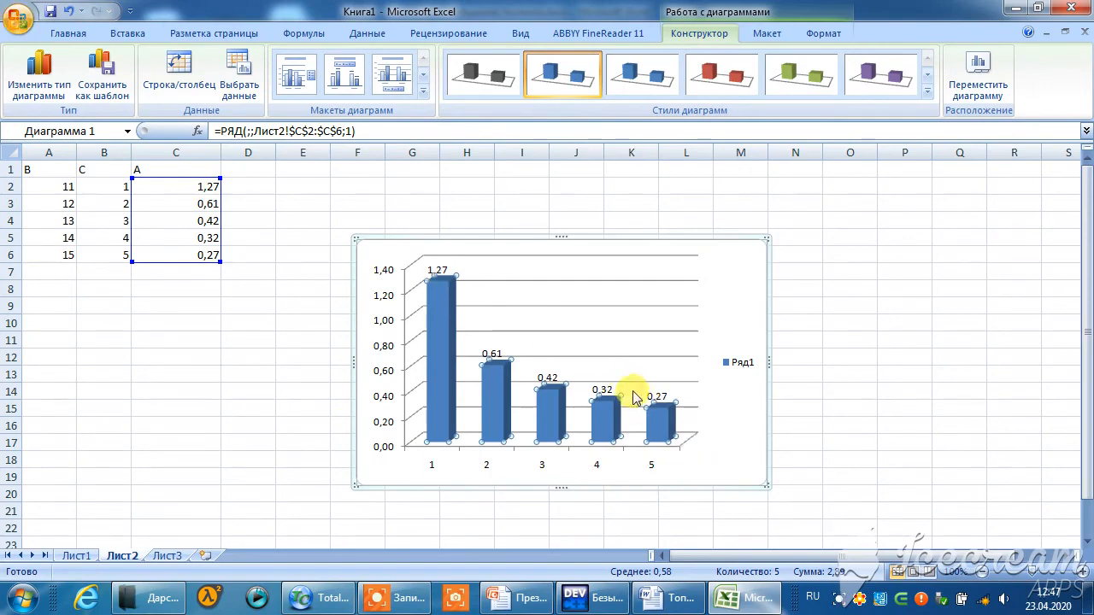
Give the chart's data series a gradient fill using the preset running from black and dark blue through red to orange
right_click(444, 352)
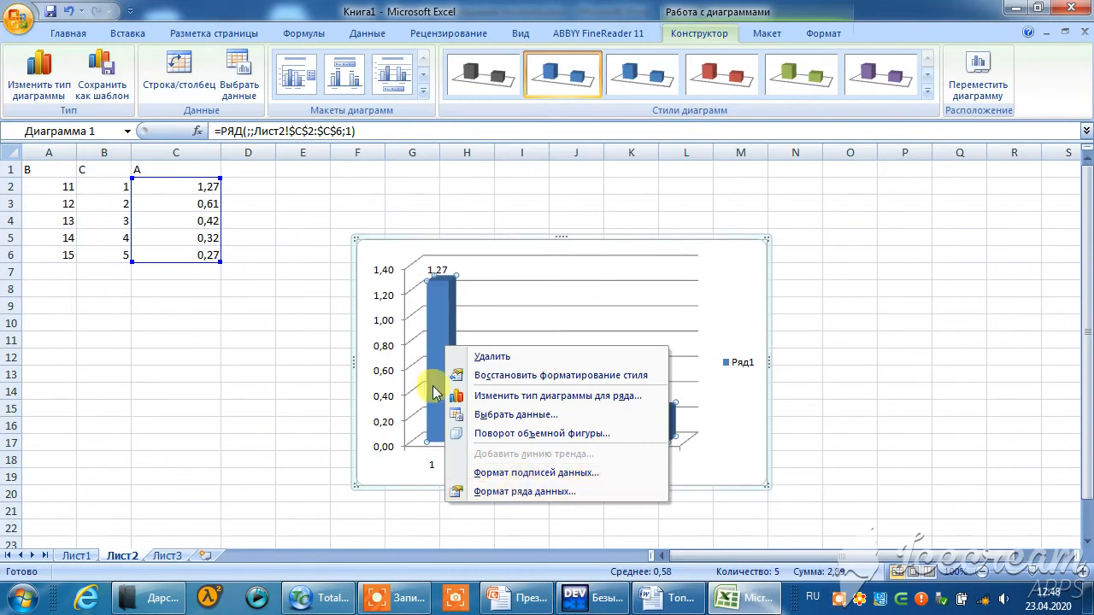
left_click(436, 340)
right_click(438, 335)
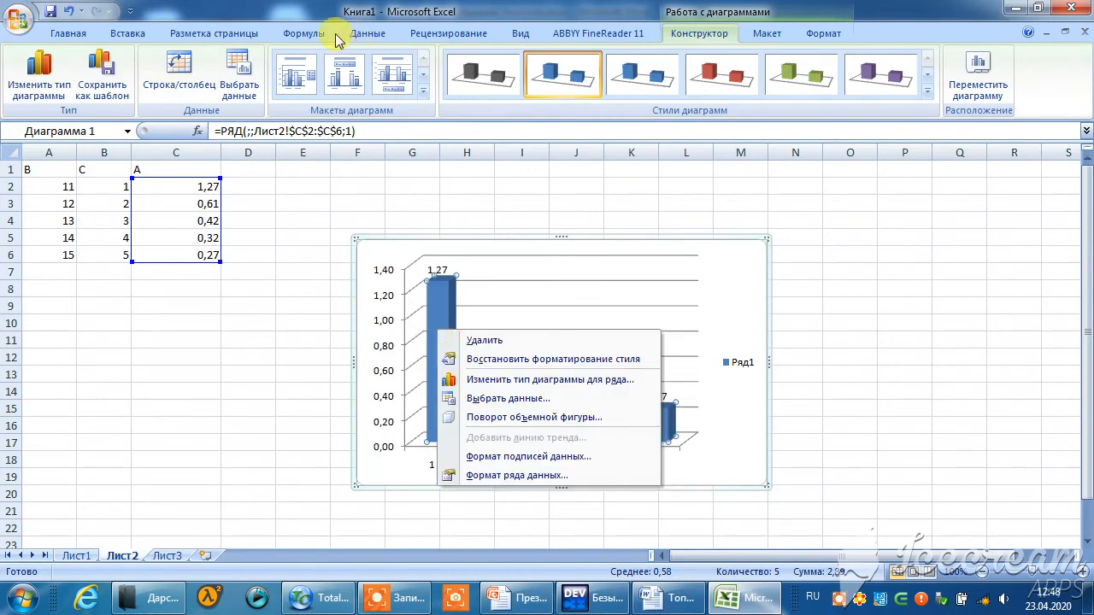
left_click(821, 35)
left_click(820, 34)
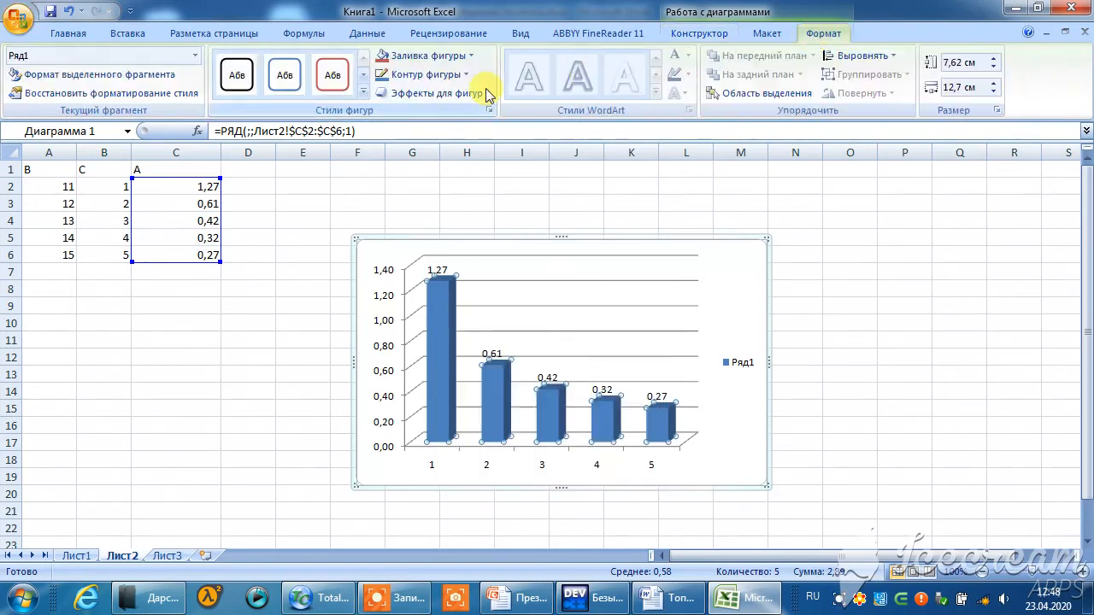
left_click(469, 55)
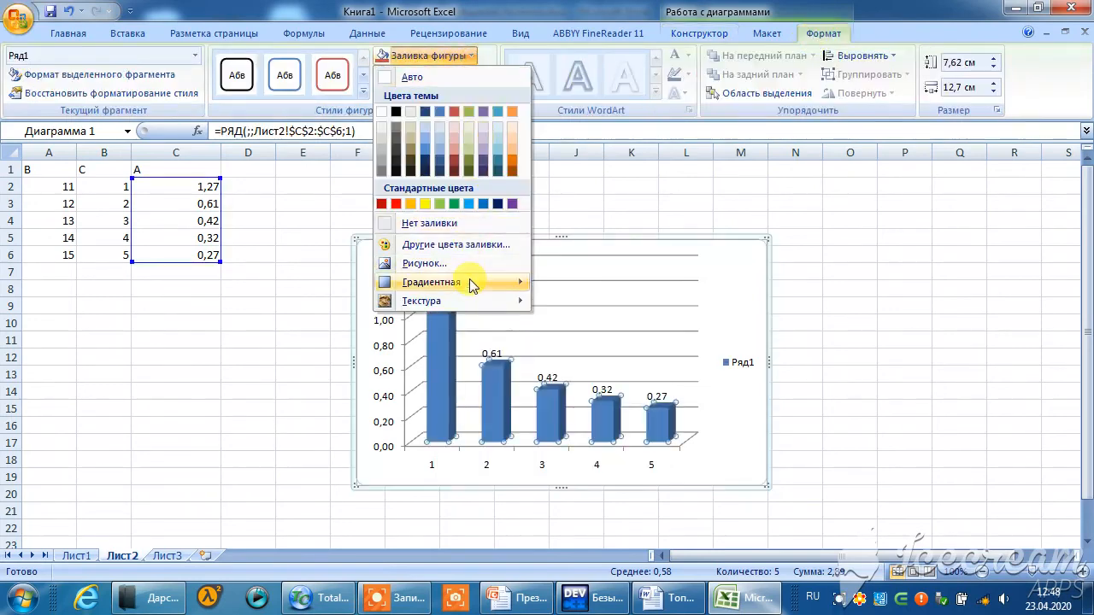
mouse_move(472, 284)
left_click(643, 559)
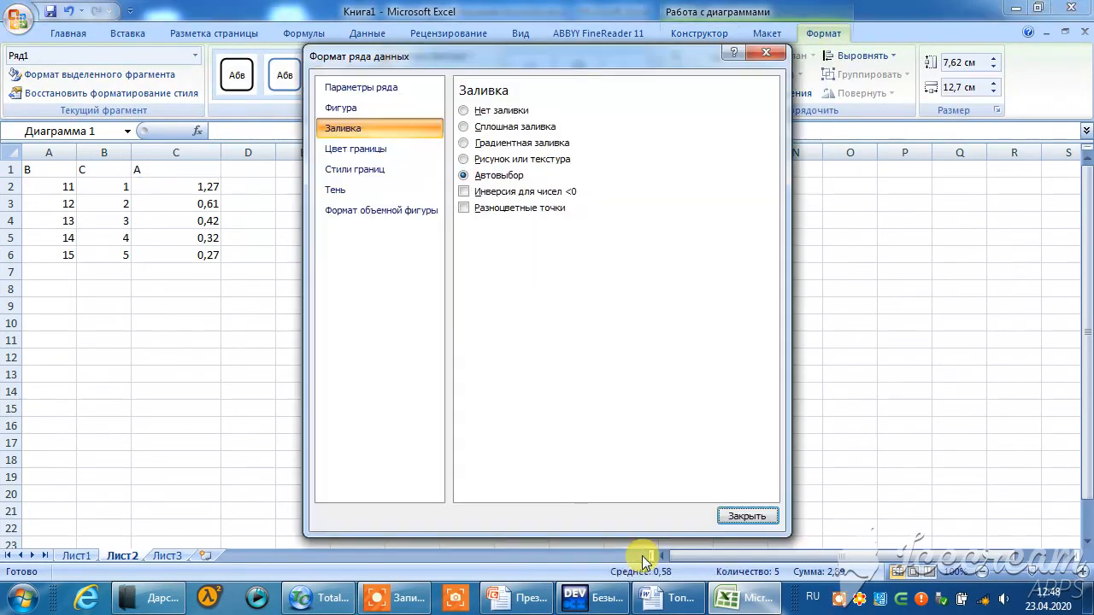
left_click(488, 143)
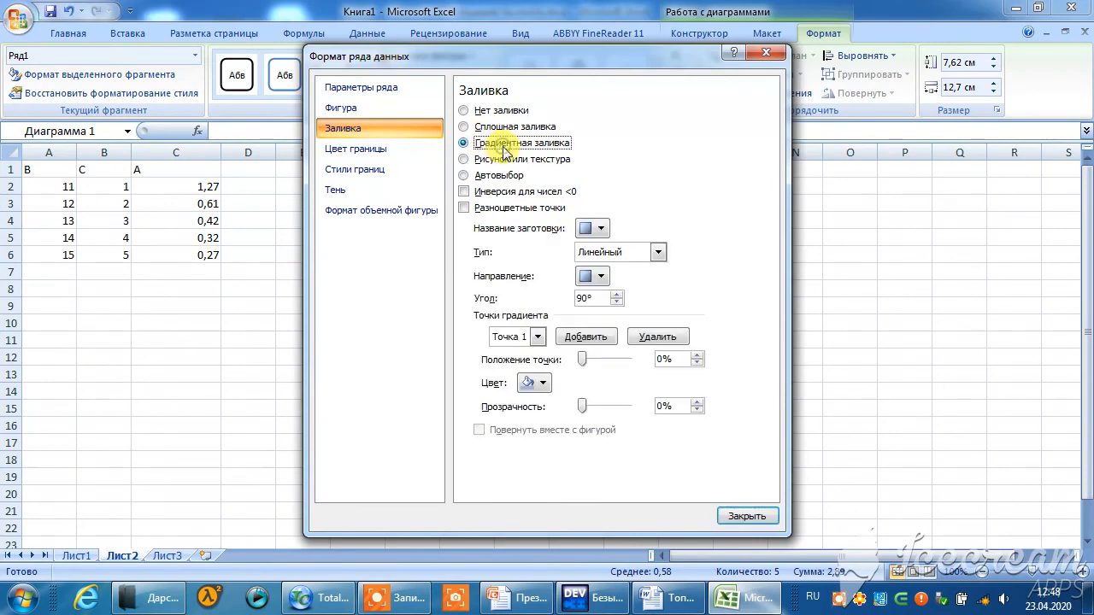
left_click(599, 230)
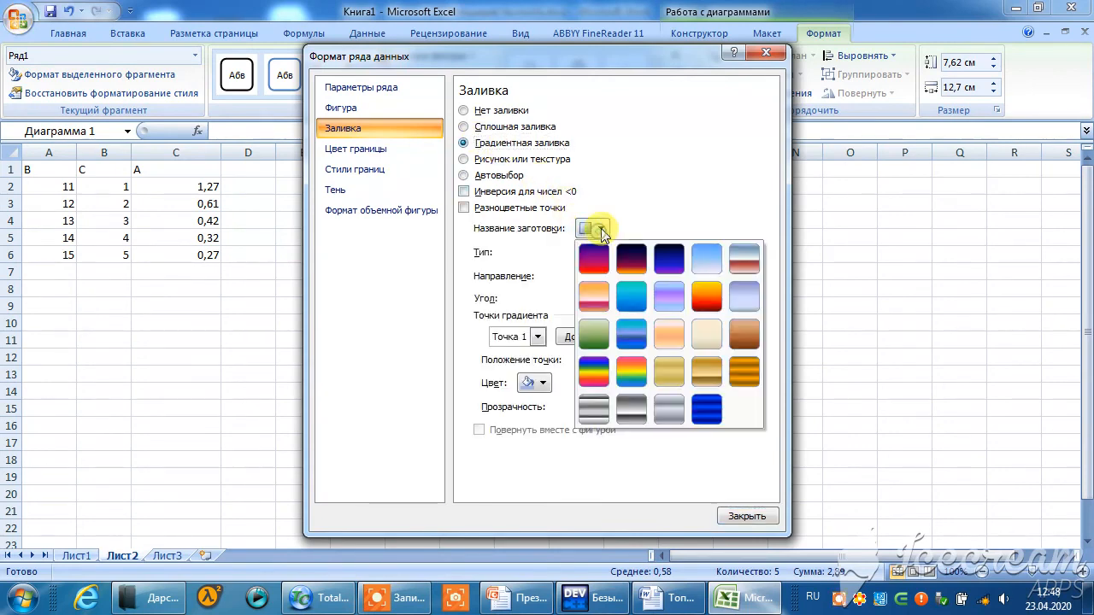
left_click(630, 264)
left_click(747, 516)
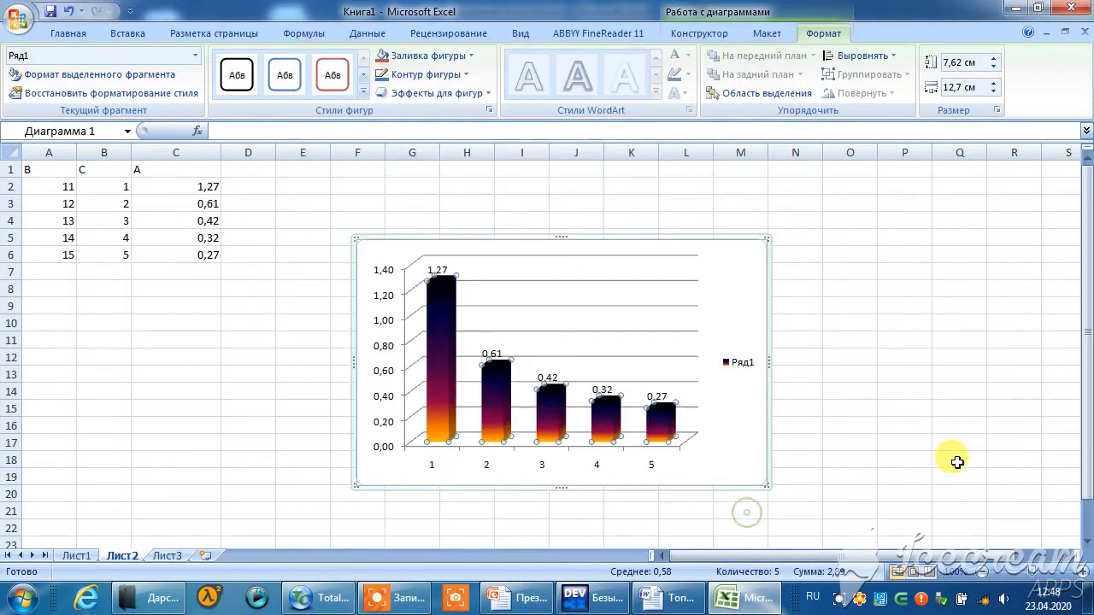